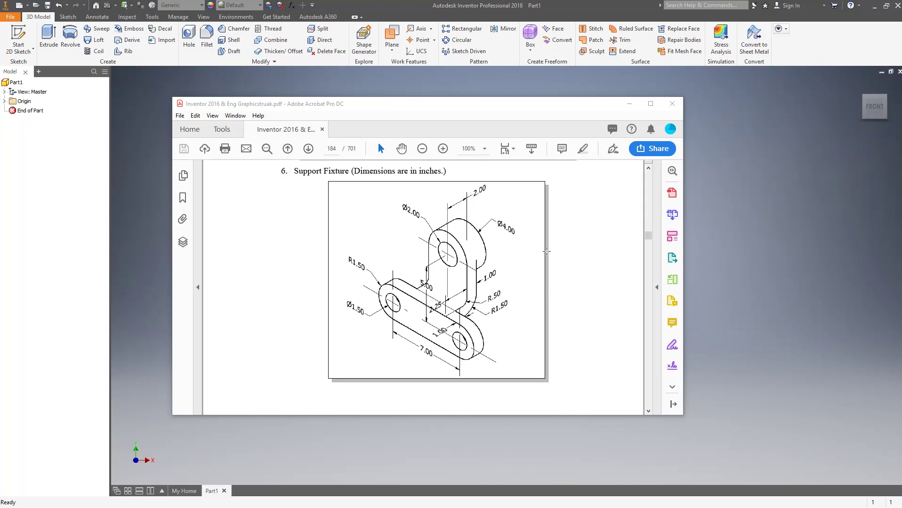
Step: Move the Support Fixture reference drawing out of view and start a 2D sketch on the YZ plane
drag(565, 107, 0, 127)
click(18, 40)
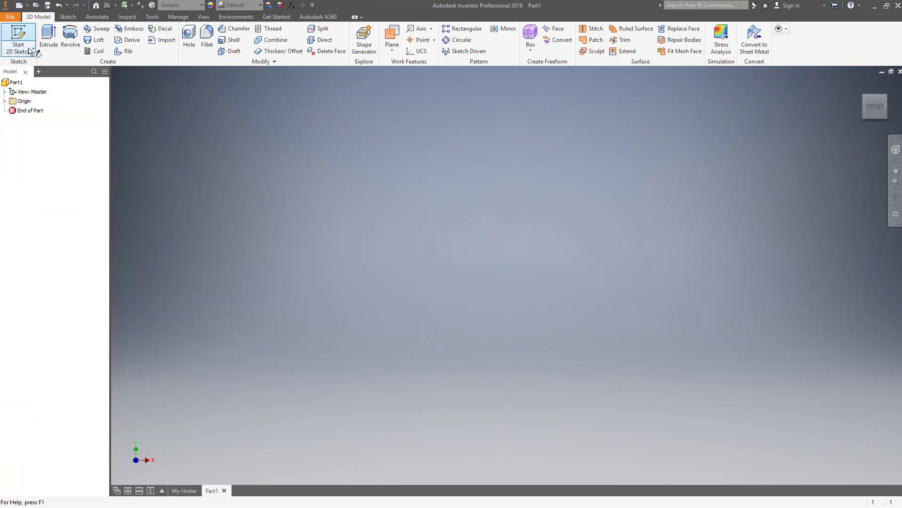
click(461, 231)
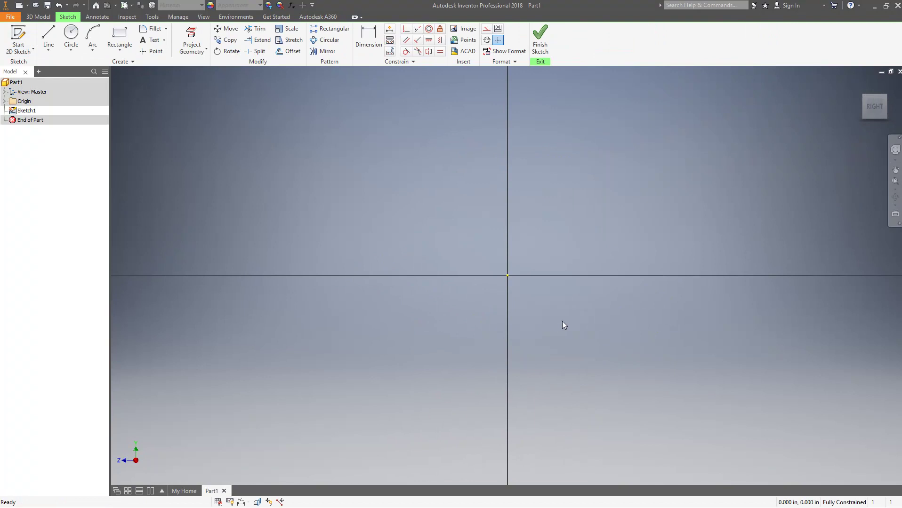
click(125, 40)
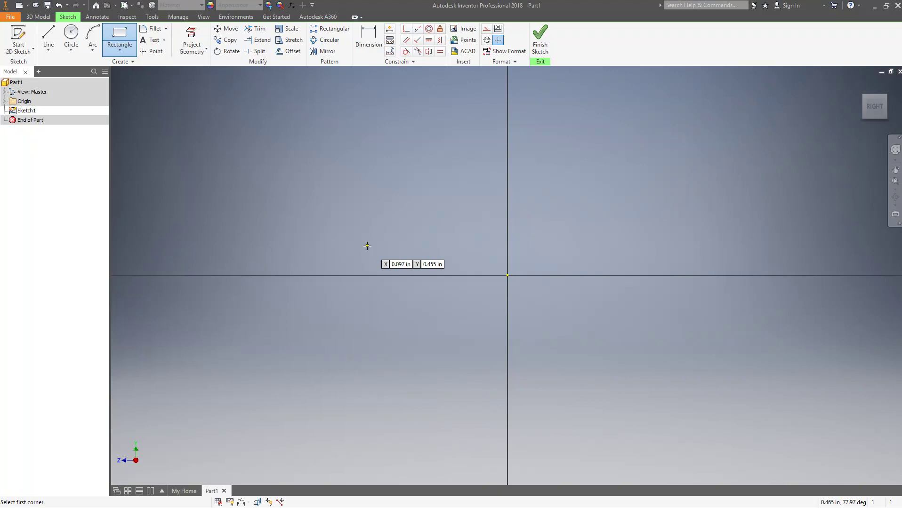
click(508, 275)
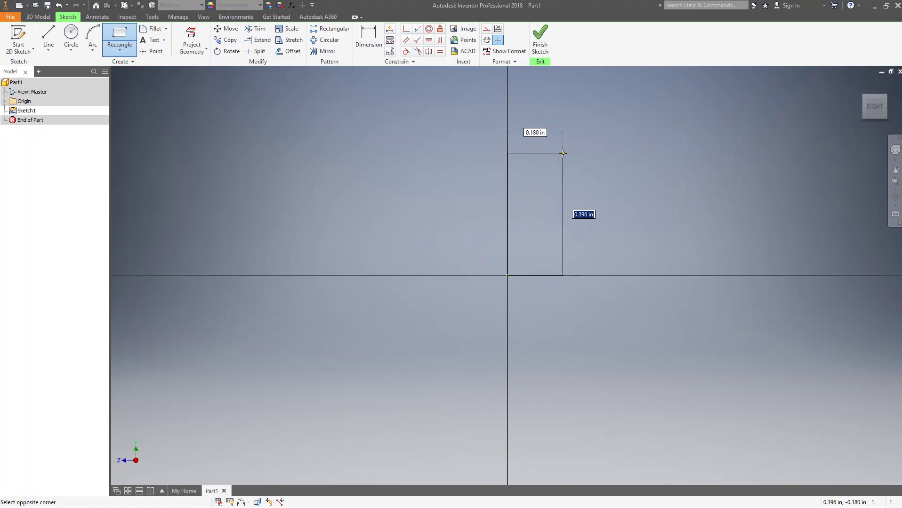
key(Tab)
text(1)
key(Tab)
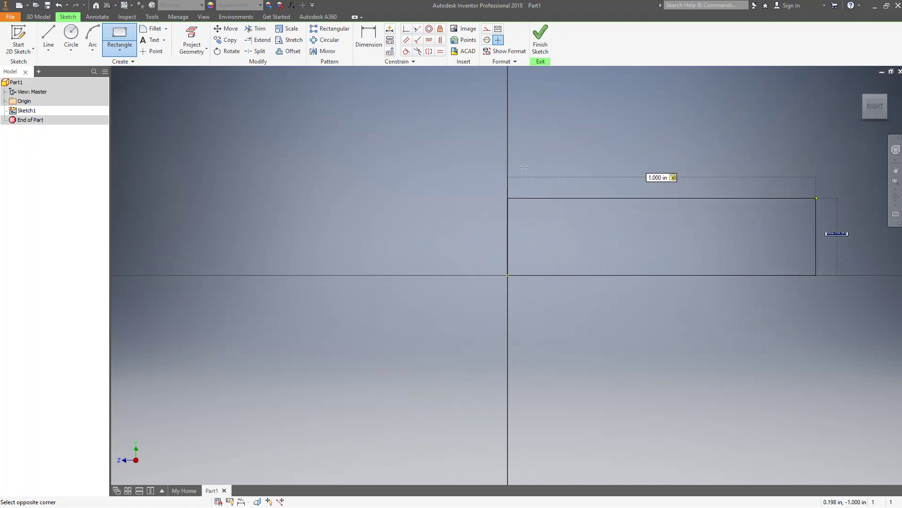
middle_drag(540, 179, 465, 308)
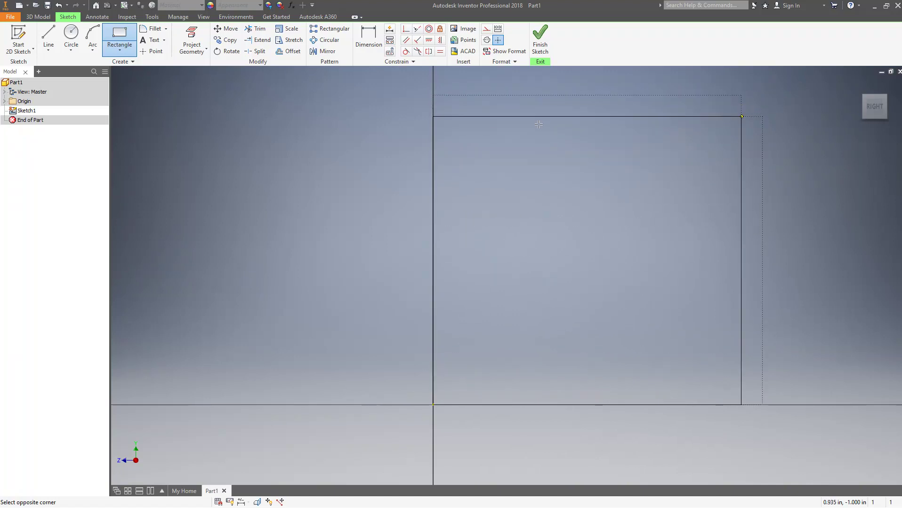
Step: Draw a rectangle 1 in wide and 3 in high with its lower-left corner at the origin
click(118, 35)
click(433, 405)
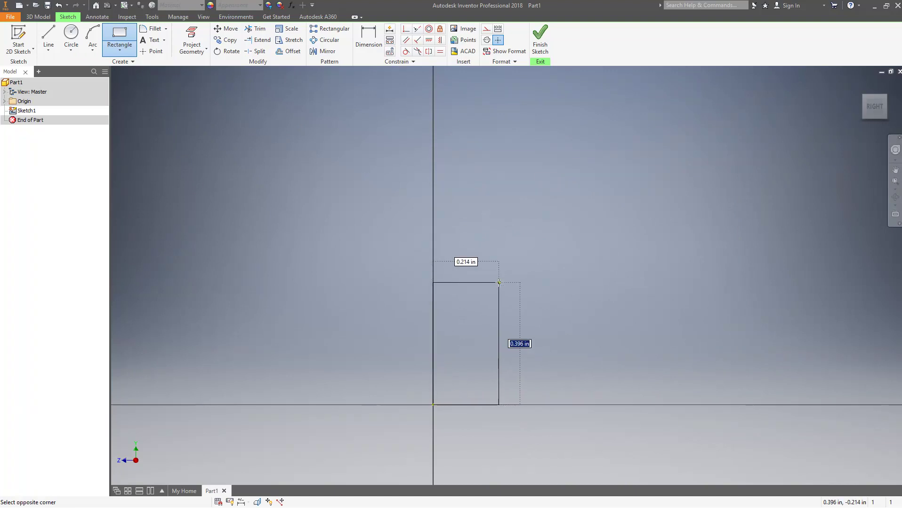
text(3)
key(Tab)
scroll(637, 251, down, 5)
scroll(639, 252, down, 4)
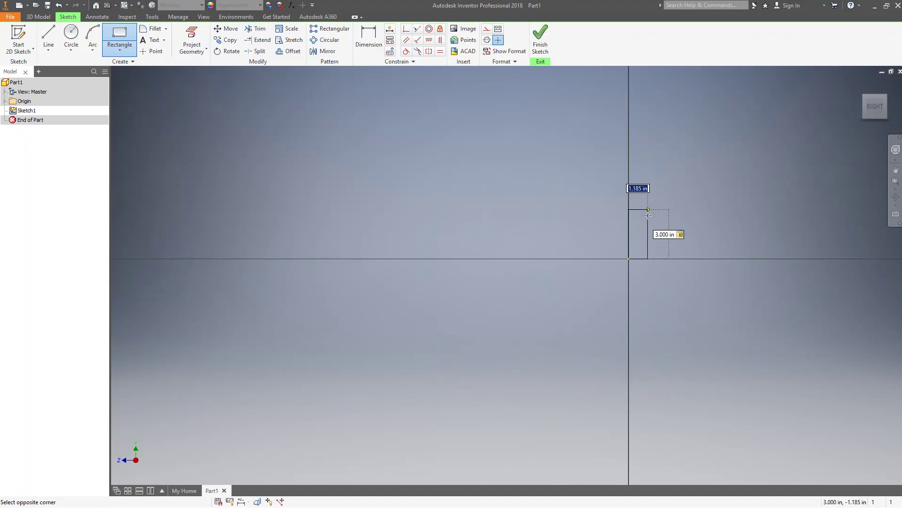
text(1)
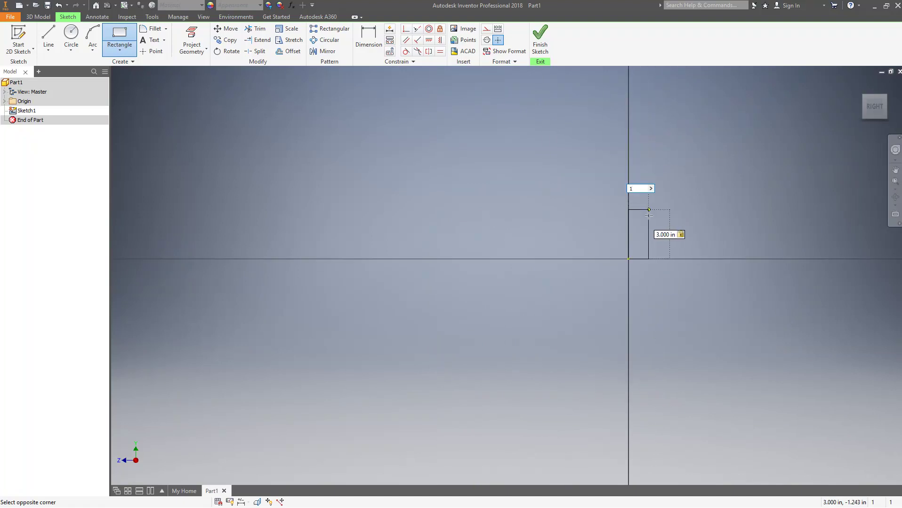
key(Return)
scroll(663, 241, up, 4)
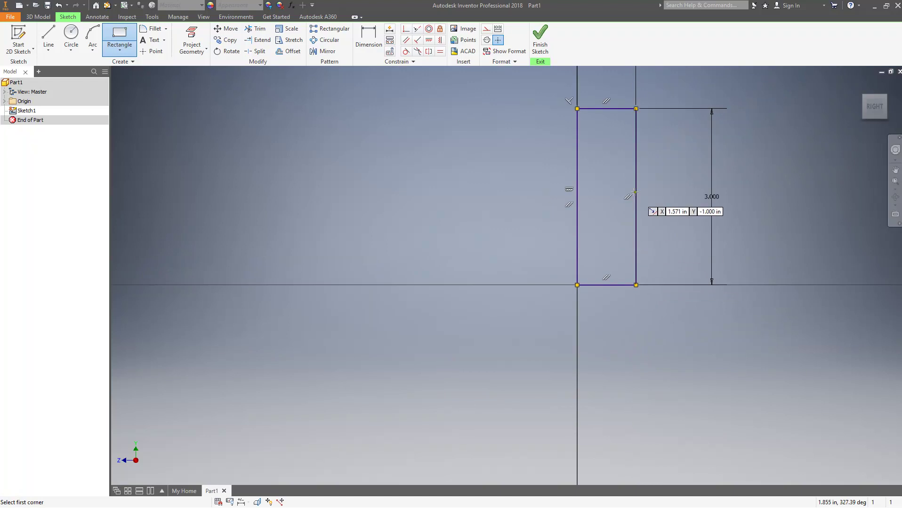
middle_drag(673, 210, 572, 263)
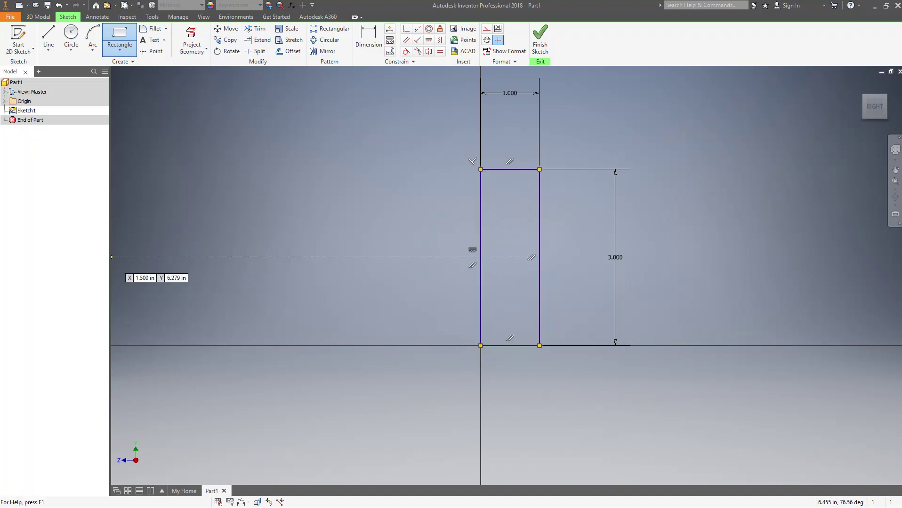
Step: Consult the Support Fixture PDF drawing and sketch two separate vertical lines of equal height to the right of the rectangle
key(alt+Tab)
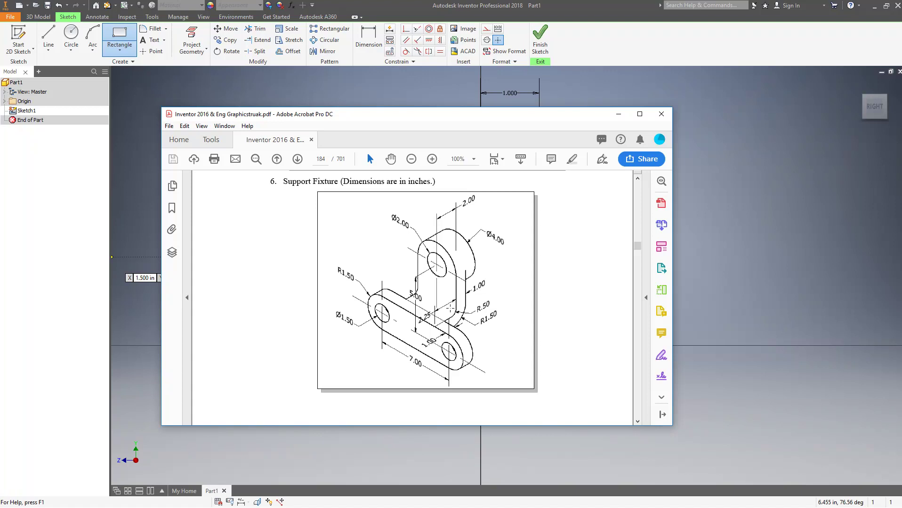
drag(530, 116, 0, 117)
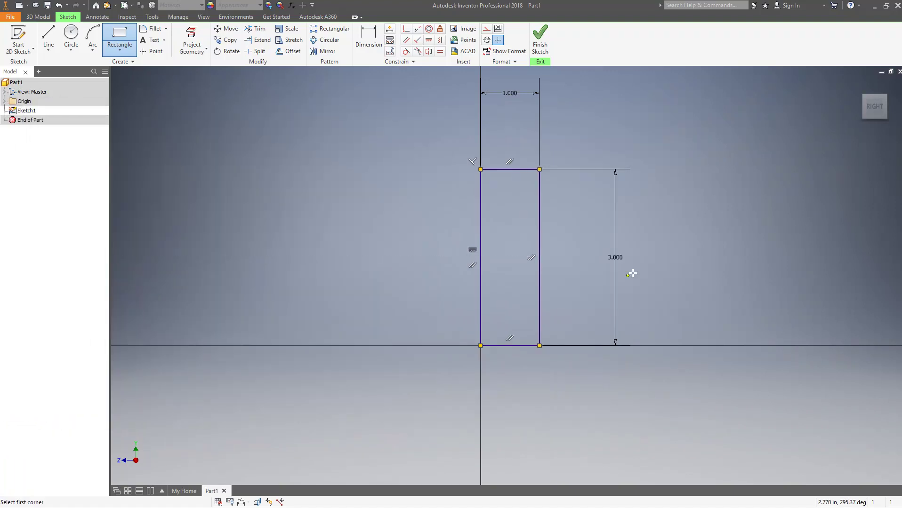
key(l)
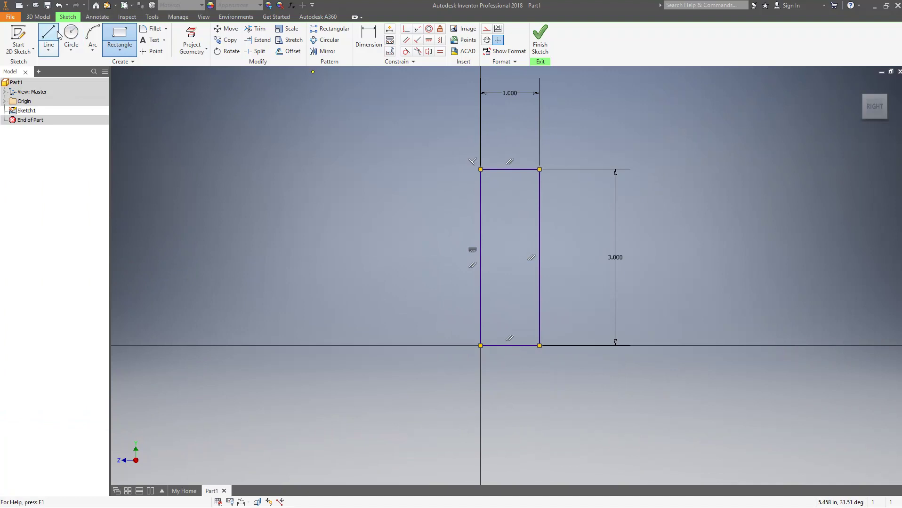
click(641, 267)
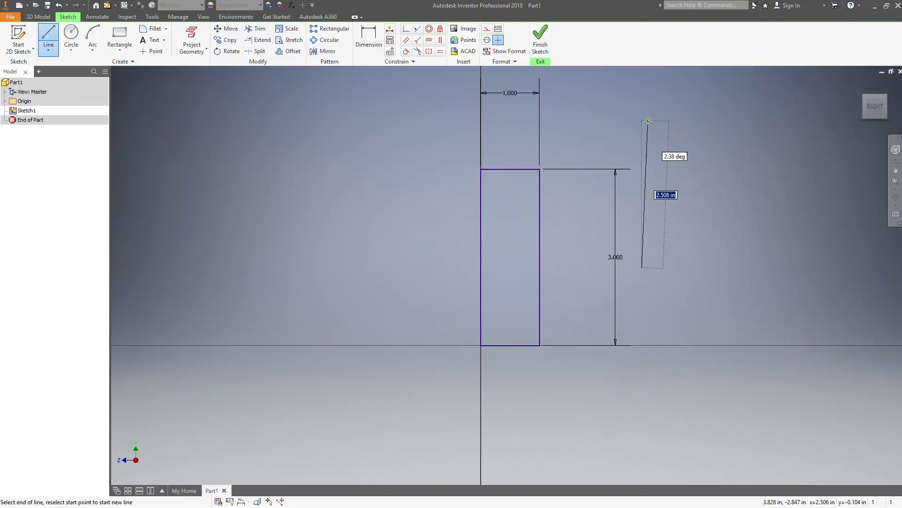
click(641, 80)
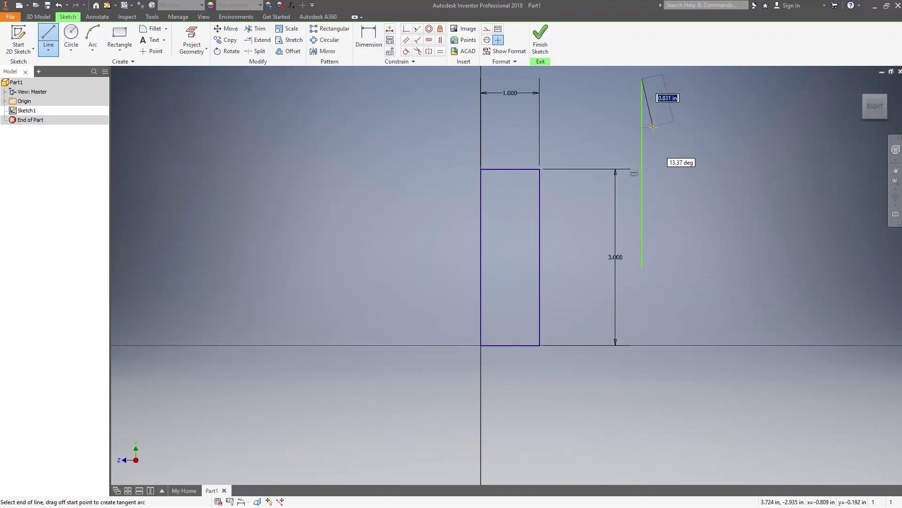
key(Escape)
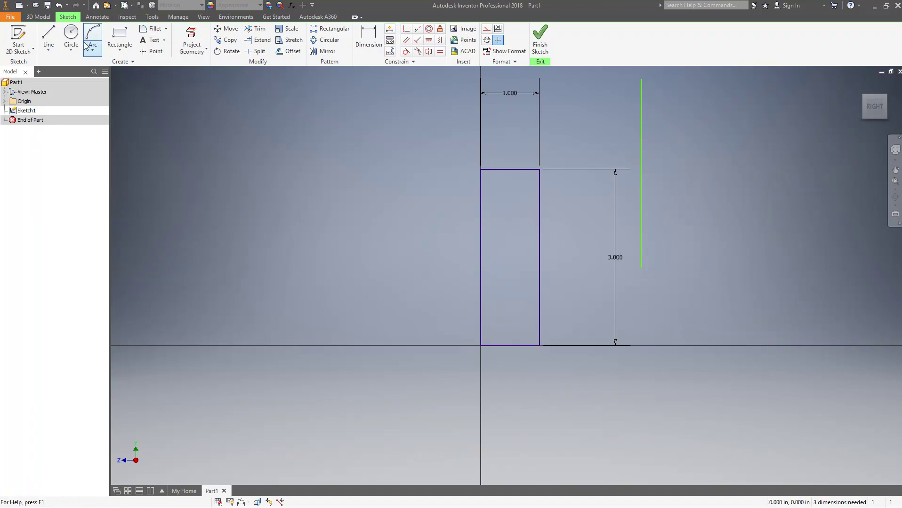
click(48, 35)
click(678, 267)
click(678, 80)
key(Escape)
Step: Dimension the nearer vertical line 2.25 in from the rectangle's right side
middle_drag(552, 200, 532, 320)
click(375, 39)
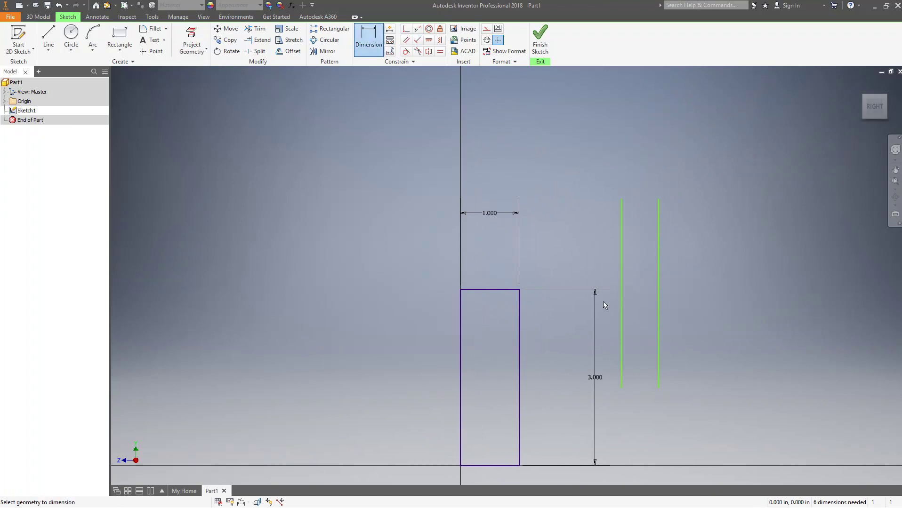
click(622, 288)
click(519, 318)
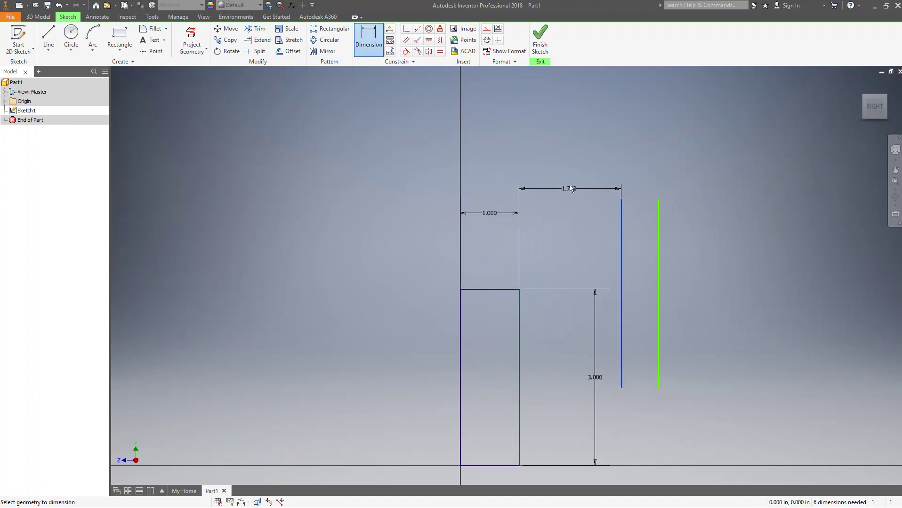
click(571, 158)
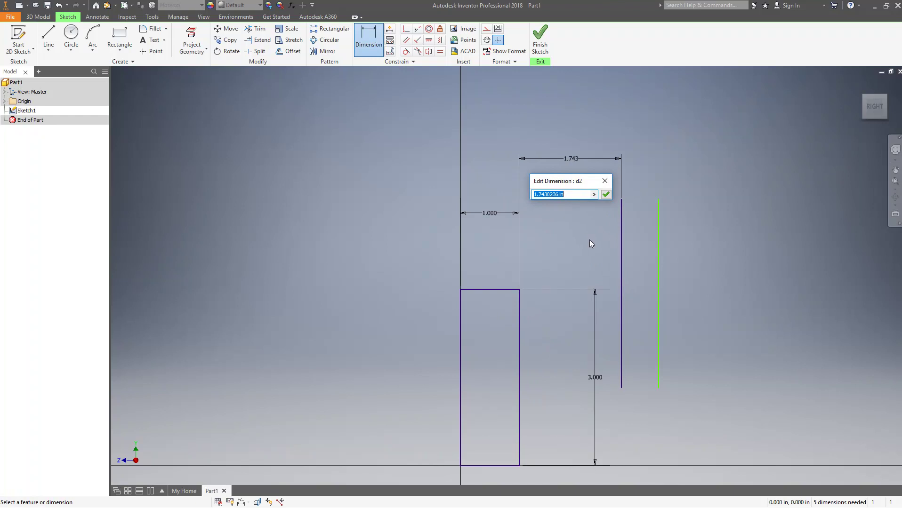
text(2.25)
key(Return)
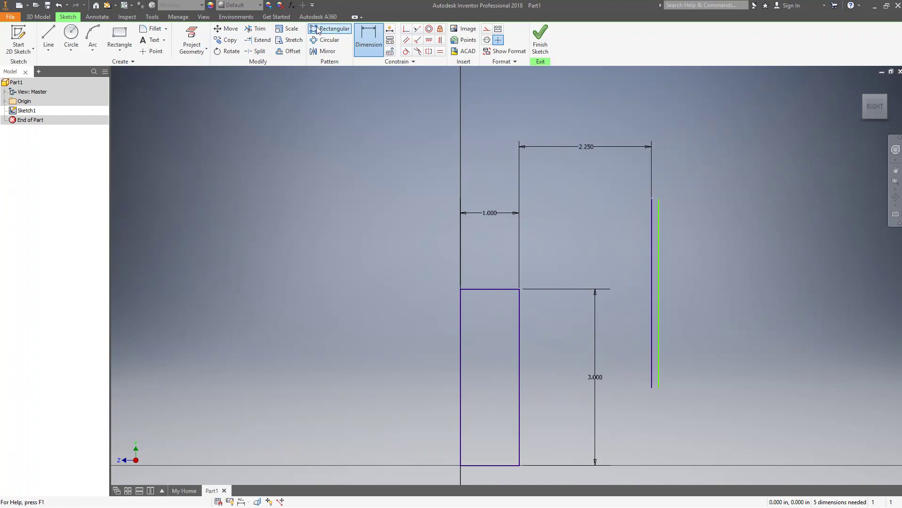
Step: Dimension the spacing between the two vertical lines as 1 in
click(659, 252)
click(681, 175)
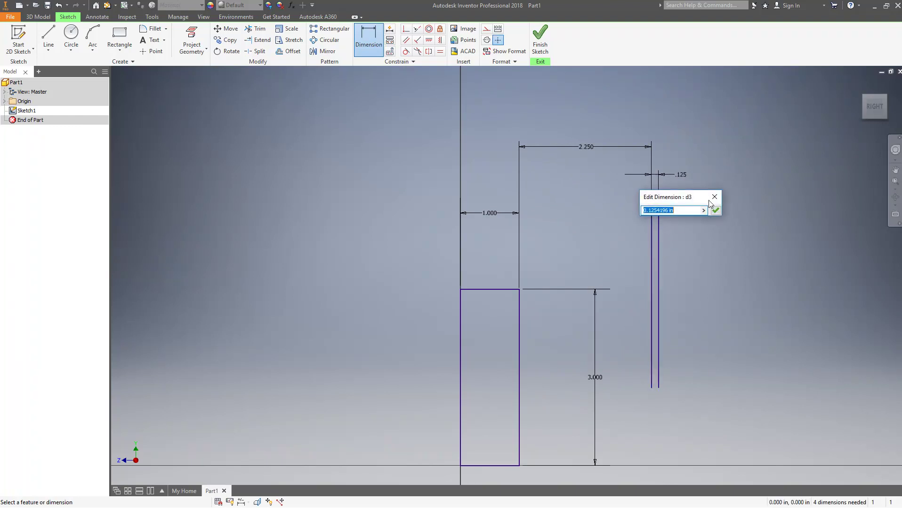
text(1)
key(Return)
key(Escape)
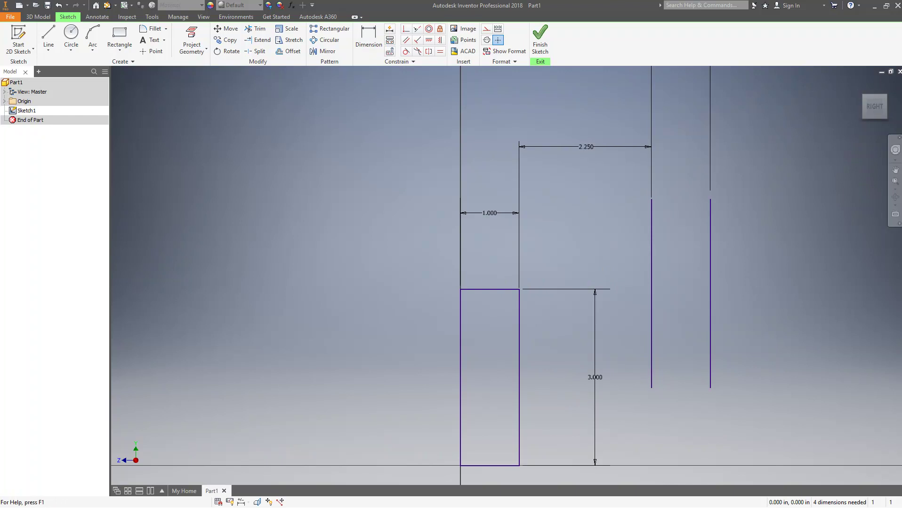
Step: Recheck the PDF drawing and draw a horizontal line about 2.8 in long from the rectangle's upper-right corner across the nearer vertical line
key(alt+Tab)
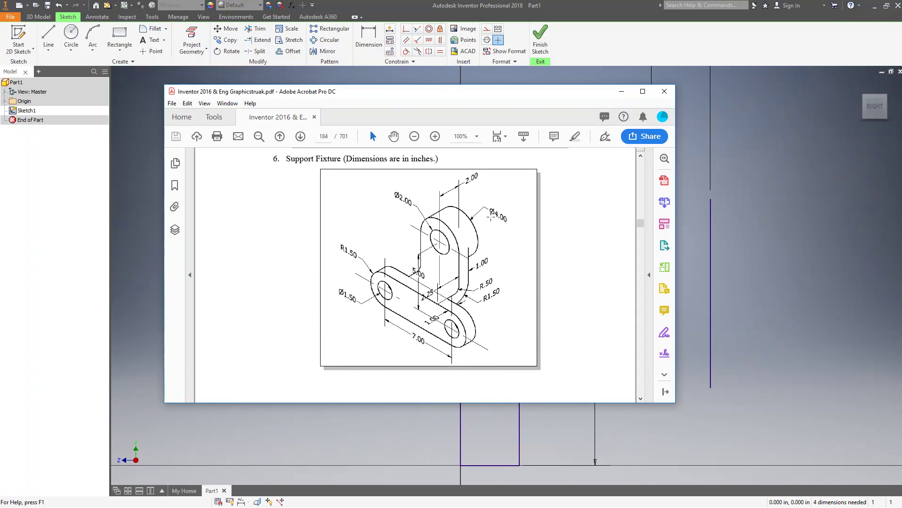
drag(573, 99, 0, 136)
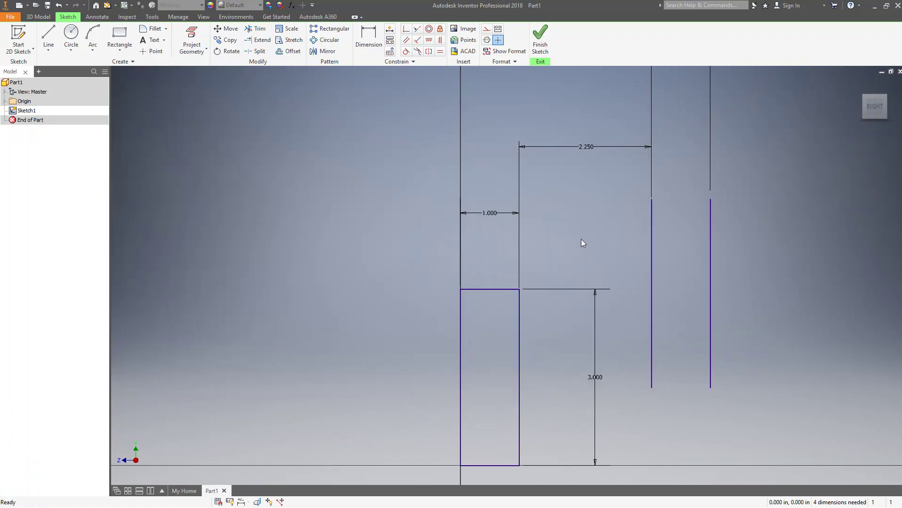
click(47, 37)
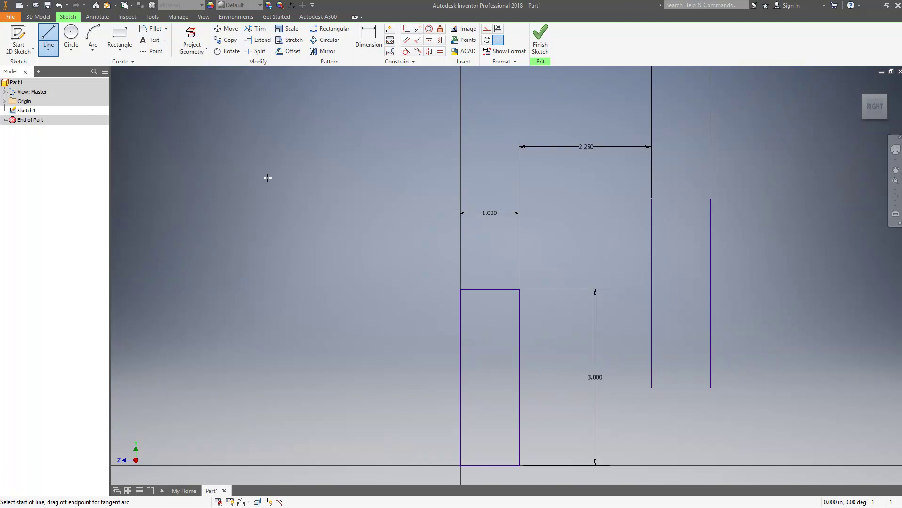
click(520, 289)
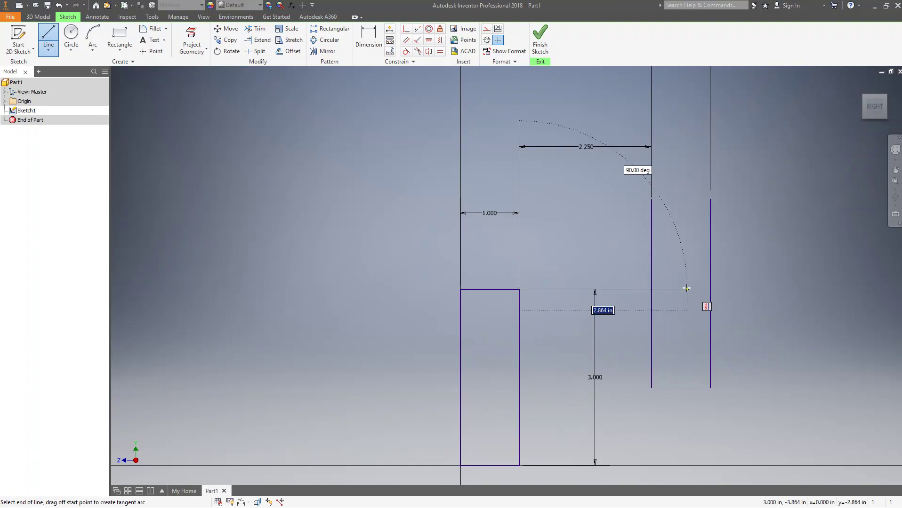
click(685, 289)
key(Escape)
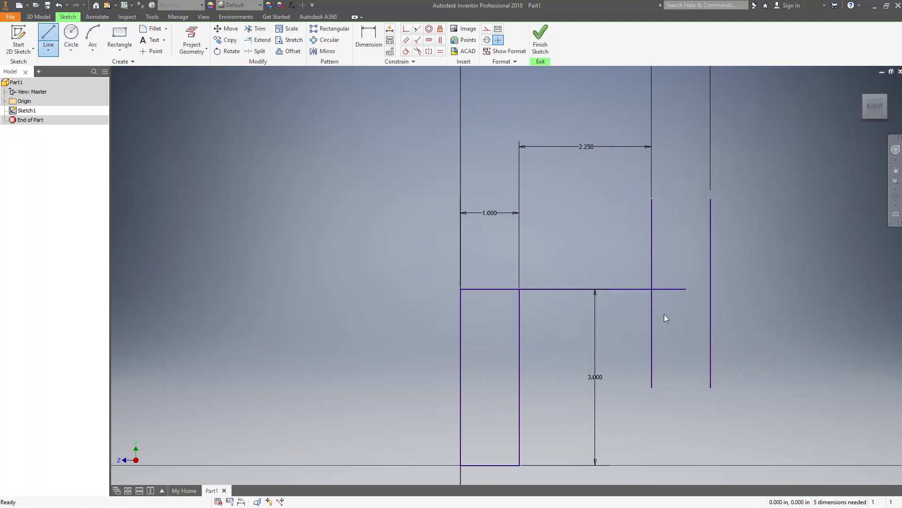
key(Escape)
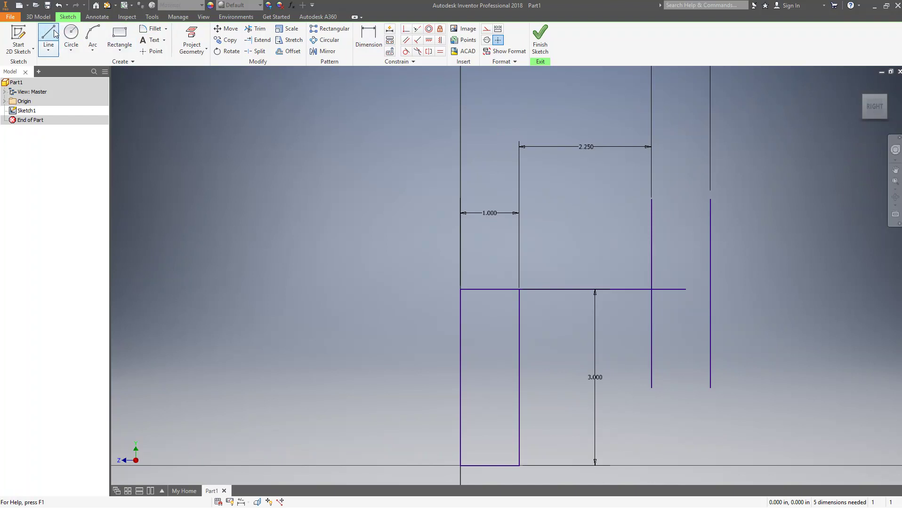
Step: Fillet the corner between the horizontal line and the upper part of the nearer vertical line with a 0.5 in radius
click(154, 33)
text(.5)
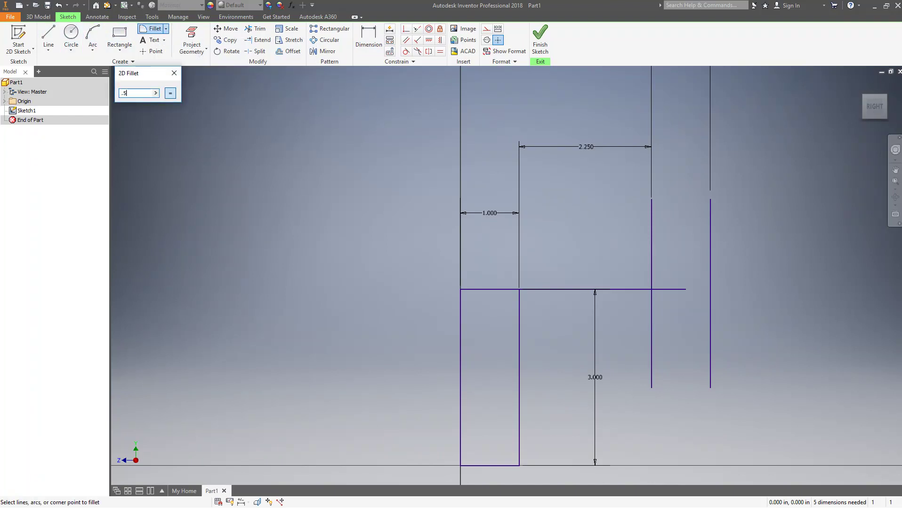
click(613, 289)
click(651, 237)
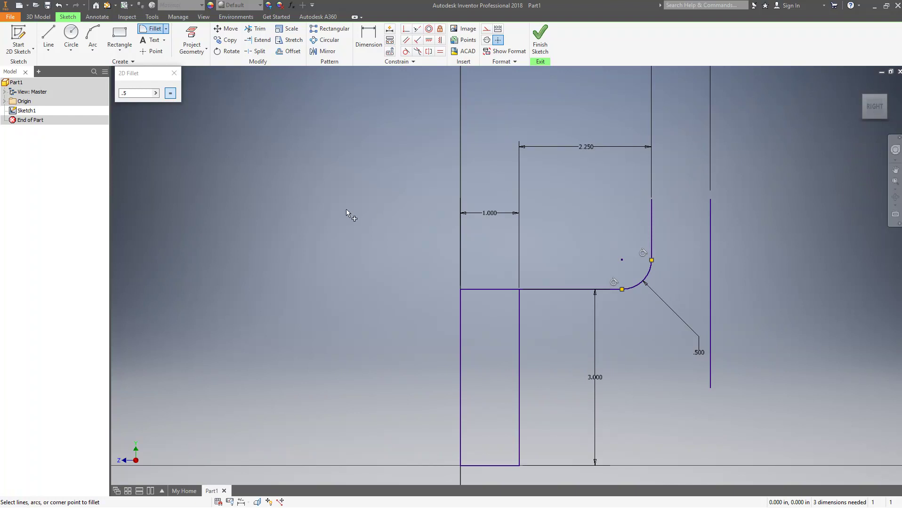
Step: Recheck the PDF drawing and draw a horizontal line about 2.8 in long from the rectangle's right side toward the outer vertical line
key(alt+Tab)
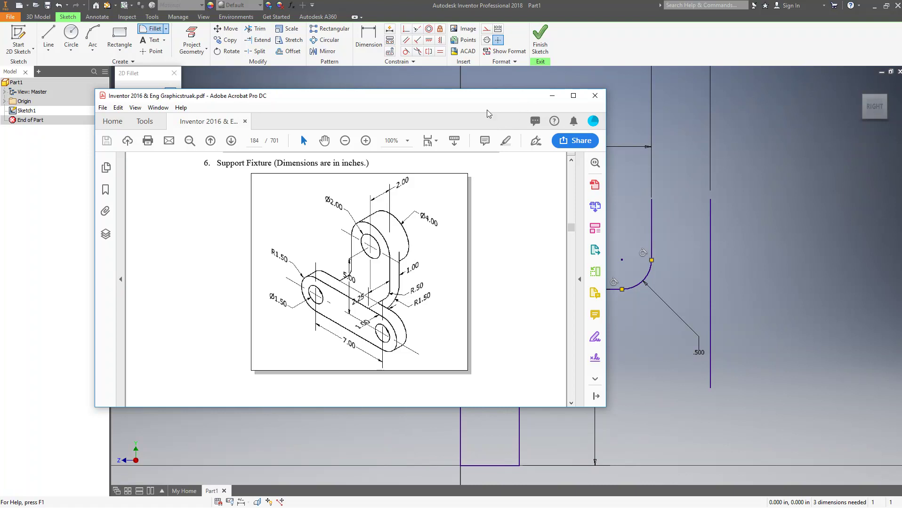
click(552, 95)
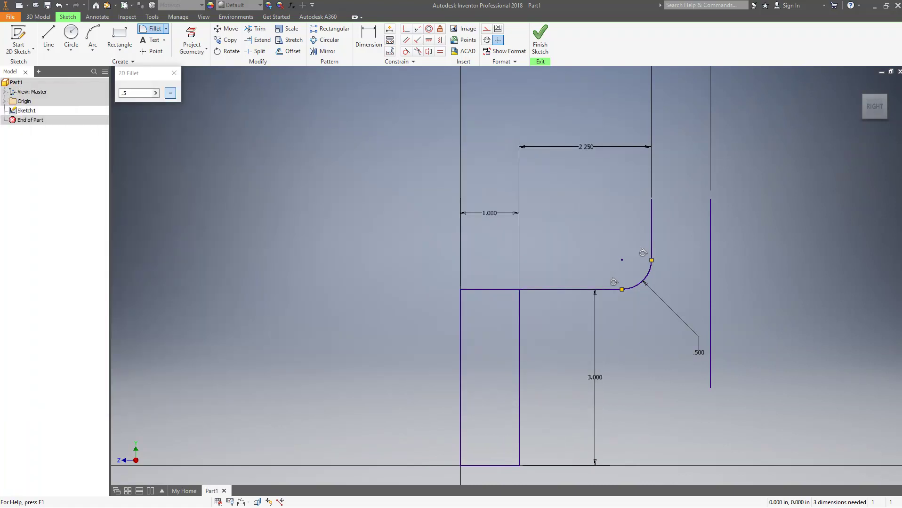
click(48, 38)
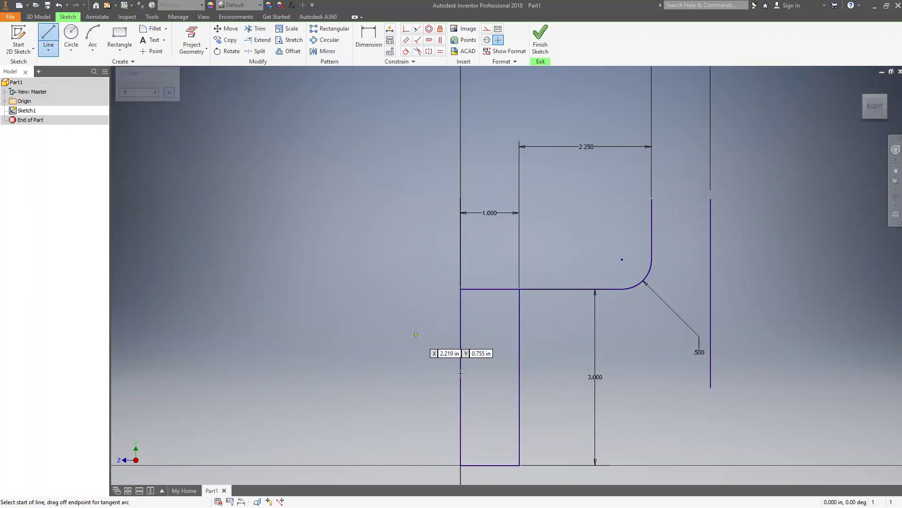
click(519, 357)
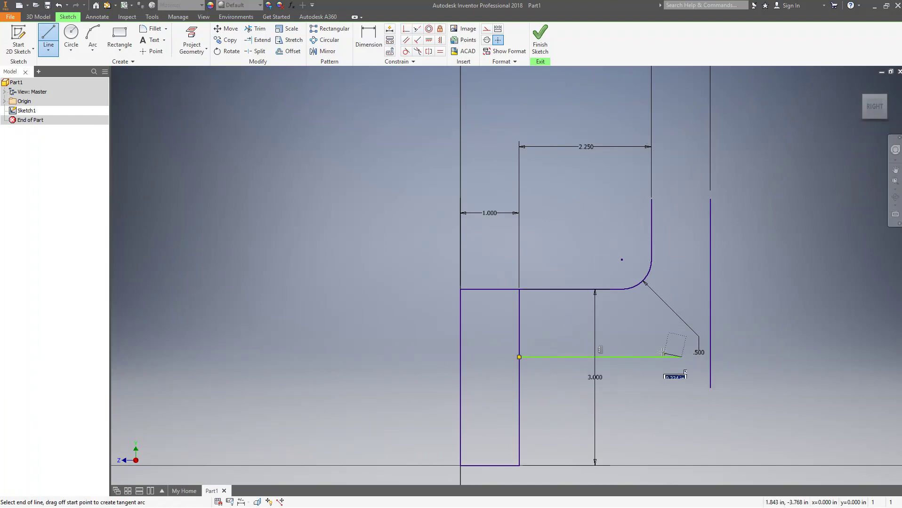
click(681, 358)
Step: Dimension the spacing between the arm's two horizontal lines as 1 in
click(360, 48)
click(579, 357)
click(579, 295)
click(577, 291)
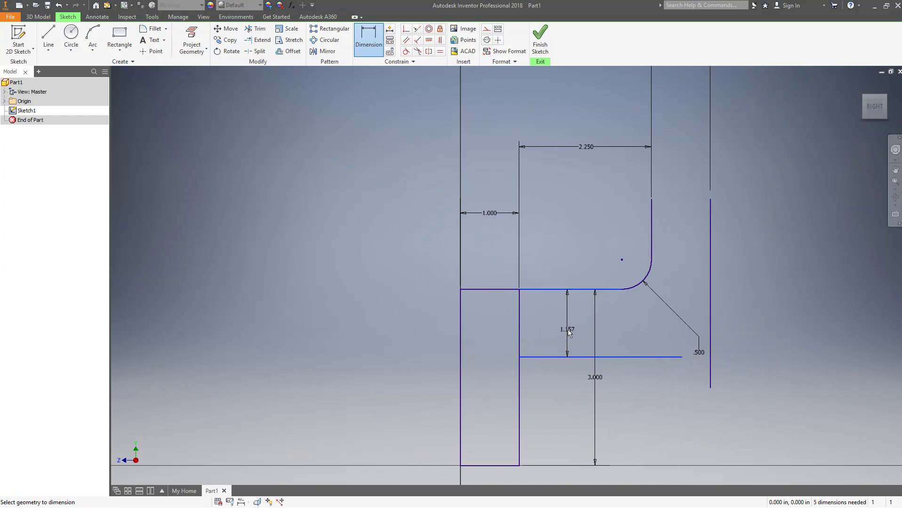
click(569, 326)
text(1)
key(Return)
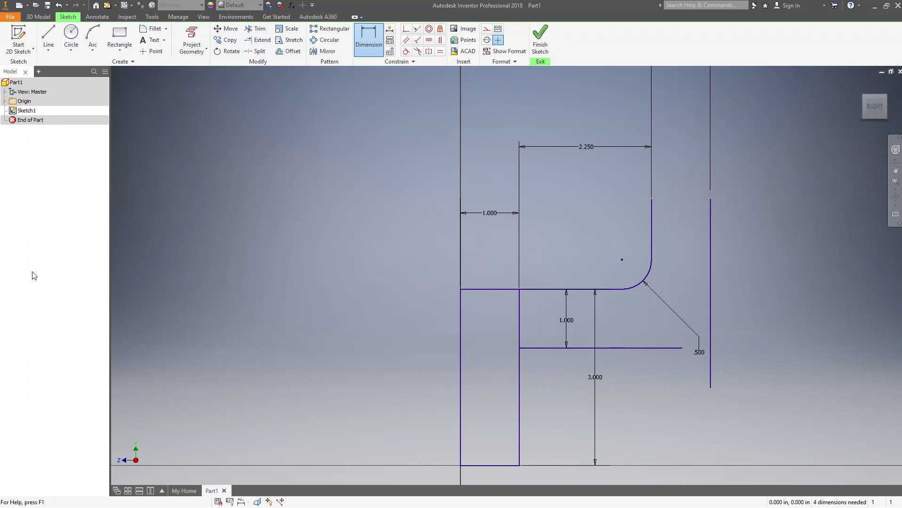
Step: Fillet the corner between the arm's lower horizontal line and the outer vertical line with a 1.5 in radius
click(151, 29)
text(1.)
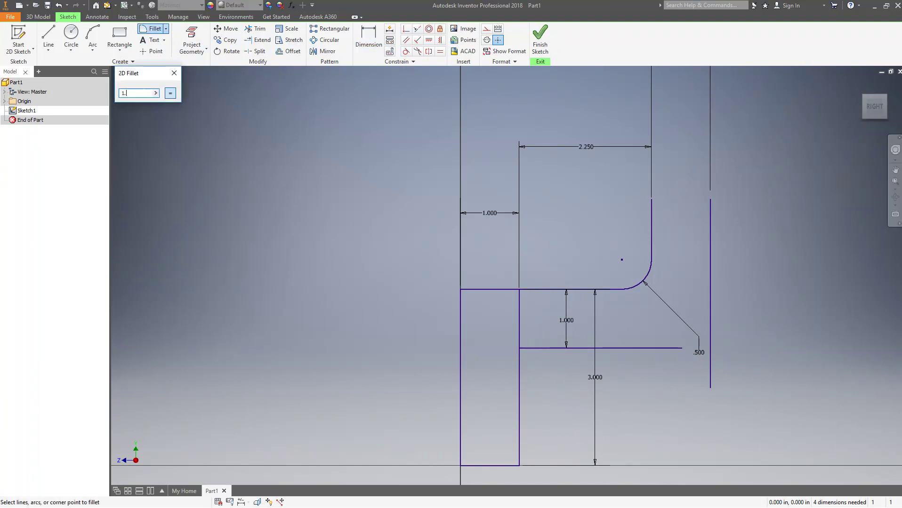
click(647, 348)
click(712, 227)
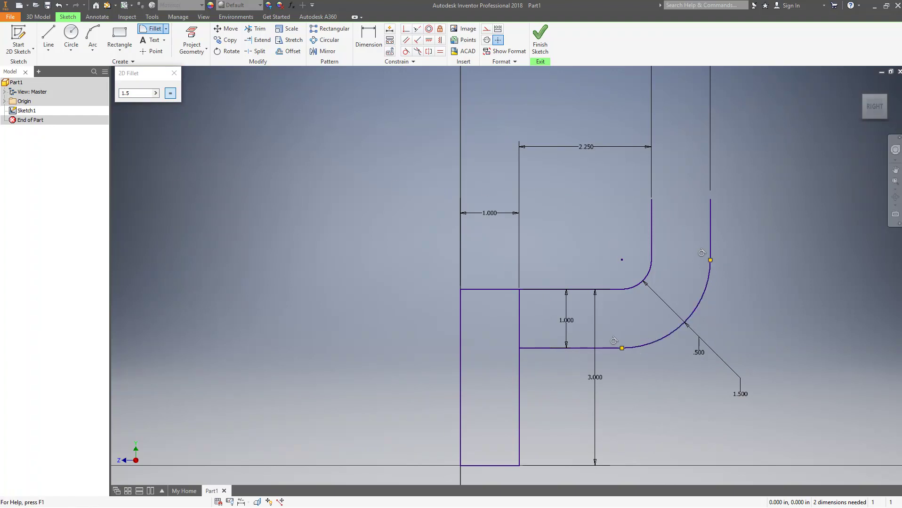
Step: Recheck the PDF drawing and draw a short horizontal line outward from the midpoint of the rectangle's left side
key(alt+Tab)
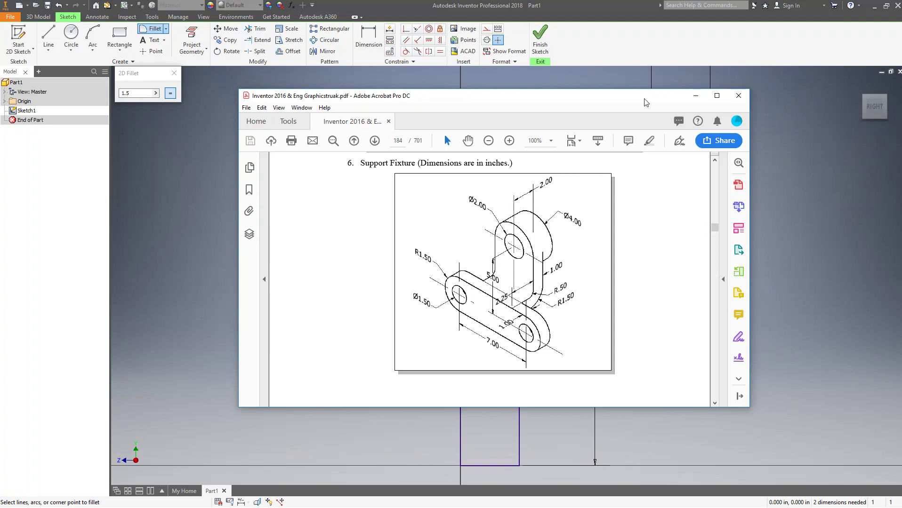
drag(618, 100, 1, 81)
drag(358, 11, 3, 121)
click(25, 121)
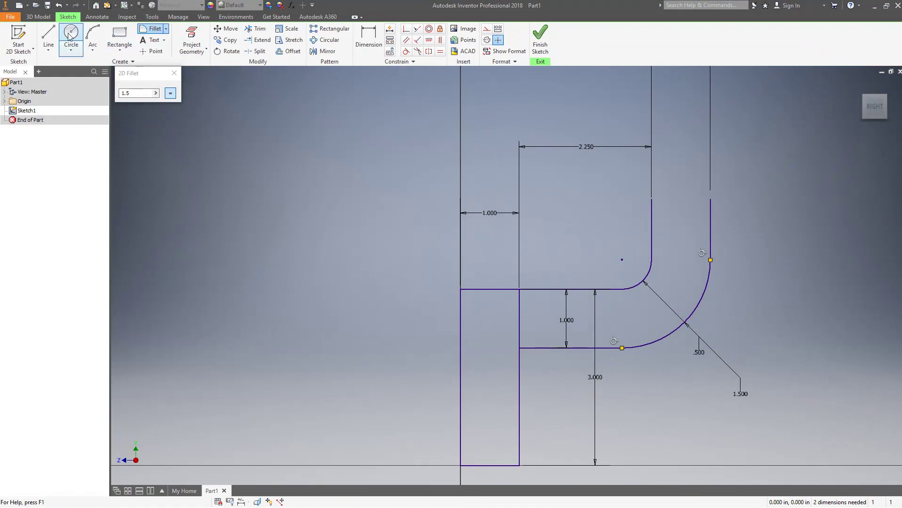
click(49, 36)
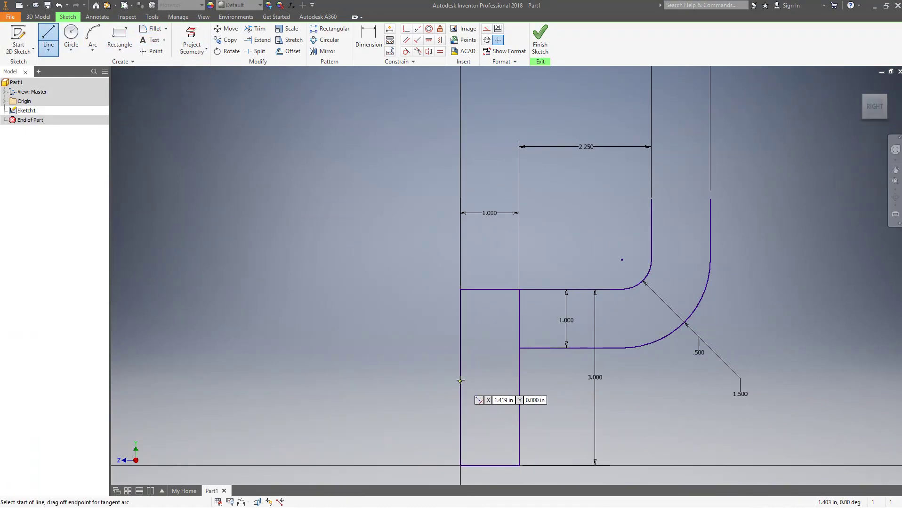
click(460, 377)
click(408, 377)
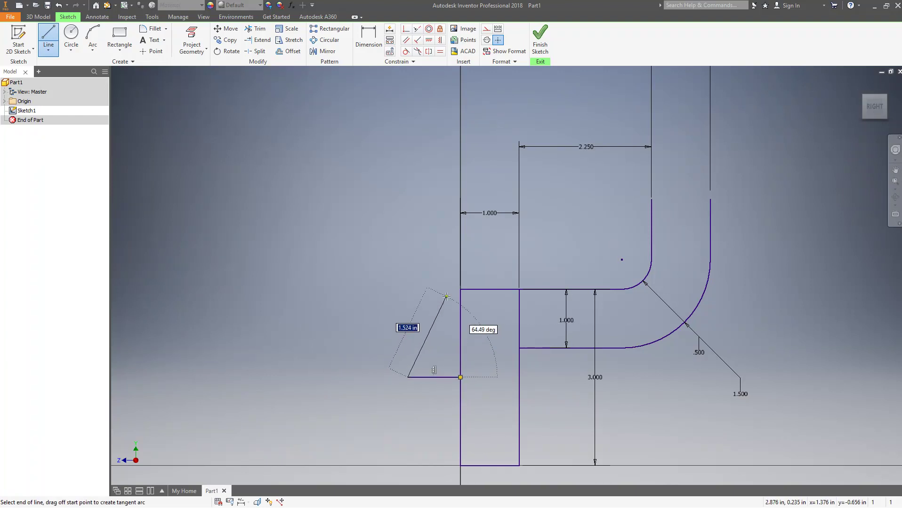
key(Escape)
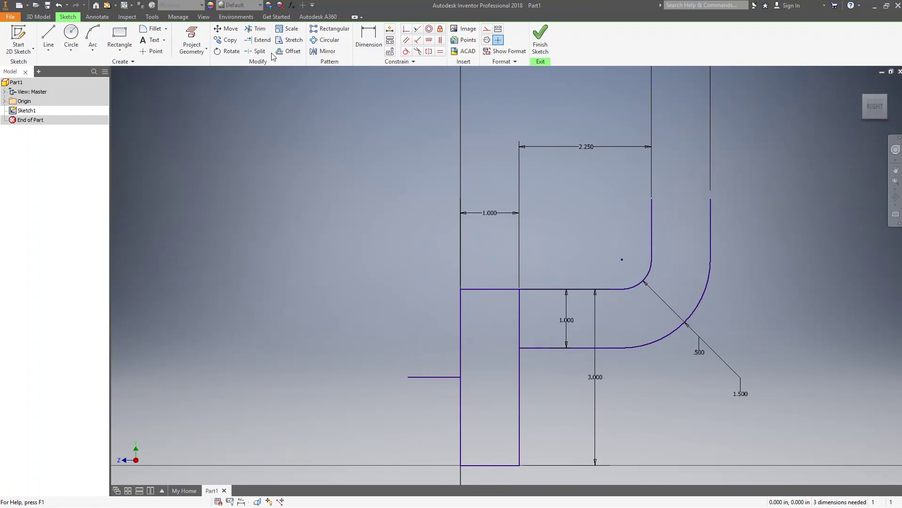
Step: Draw a horizontal line about 6.3 in long above the two vertical arm lines, spanning the whole profile
click(48, 37)
click(394, 84)
click(764, 84)
key(Escape)
middle_drag(773, 194, 769, 267)
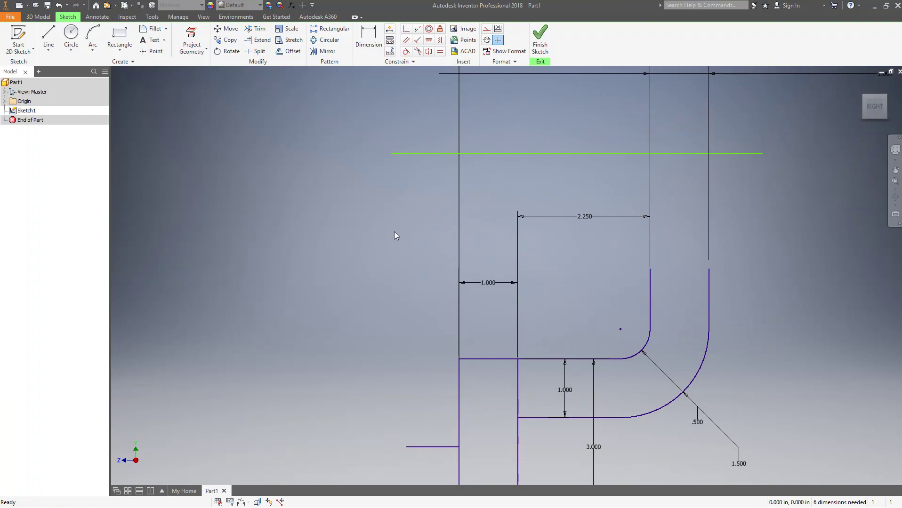
middle_drag(407, 228, 400, 211)
Step: Dimension the long horizontal line 5 in above the short line at the rectangle's midpoint
click(369, 38)
click(437, 431)
click(430, 137)
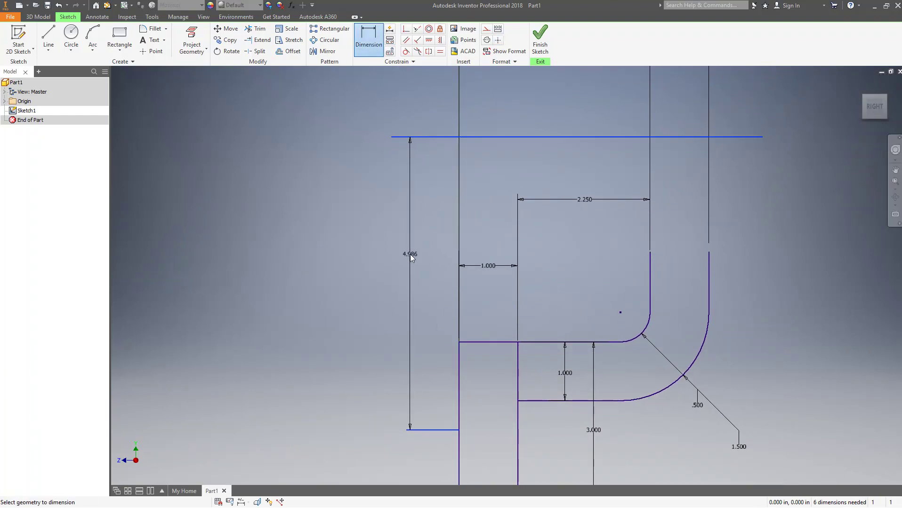
click(411, 257)
text(5)
key(Return)
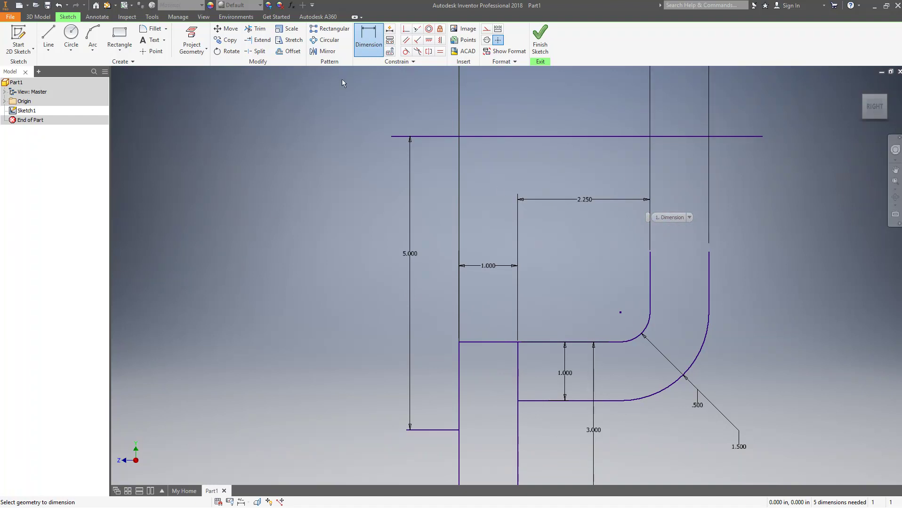
Step: Recheck the PDF drawing and draw another horizontal line about 7 in long above the 5 in height line
key(alt+Tab)
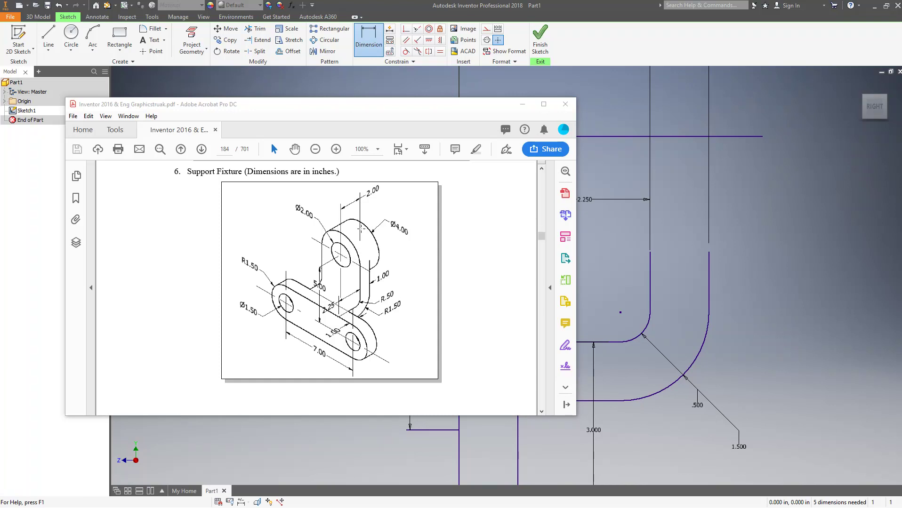
drag(422, 106, 0, 105)
key(alt+Tab)
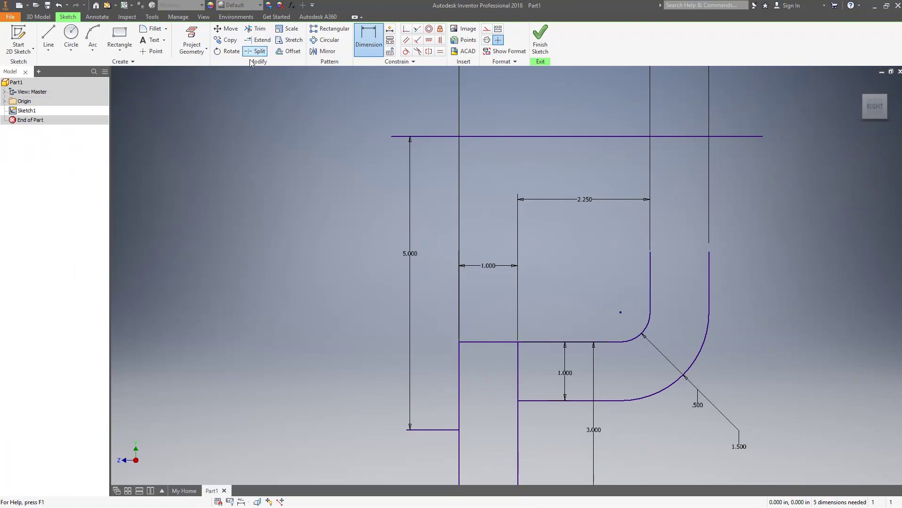
click(48, 38)
mouse_move(532, 144)
middle_down()
mouse_move(544, 195)
mouse_move(523, 301)
middle_up()
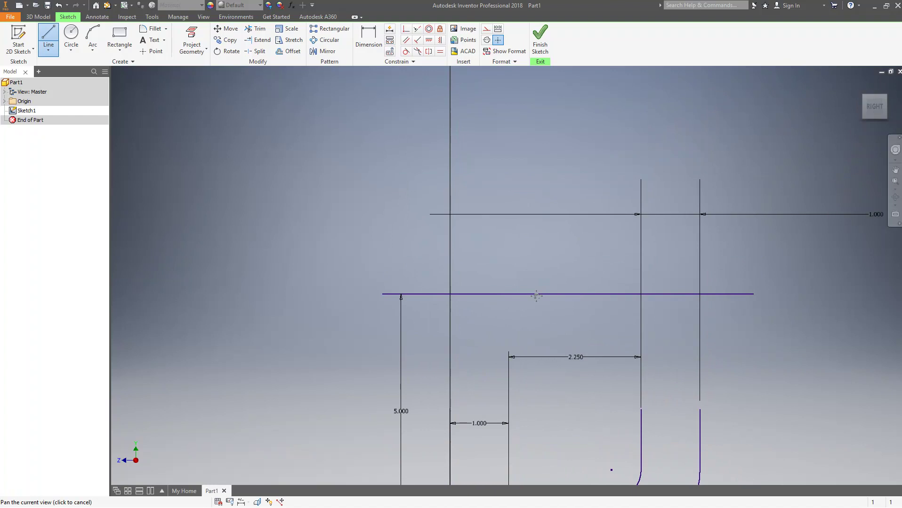
click(385, 140)
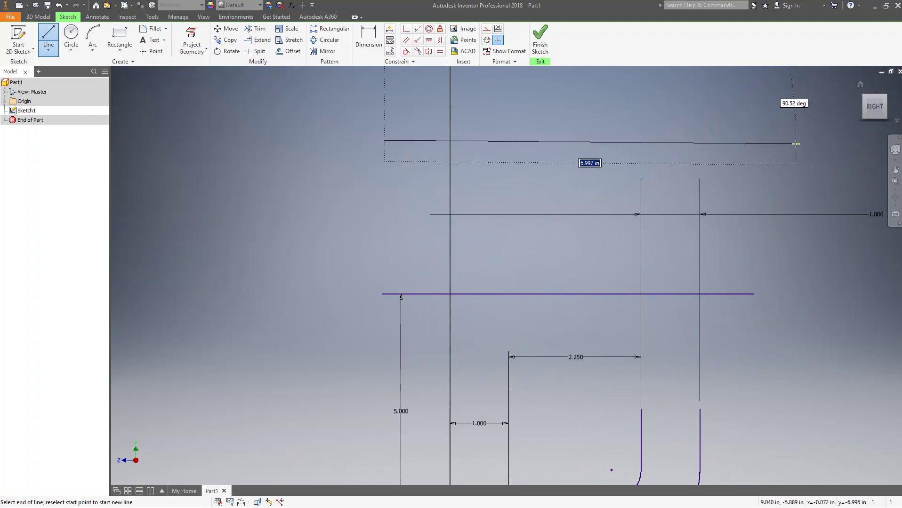
click(795, 140)
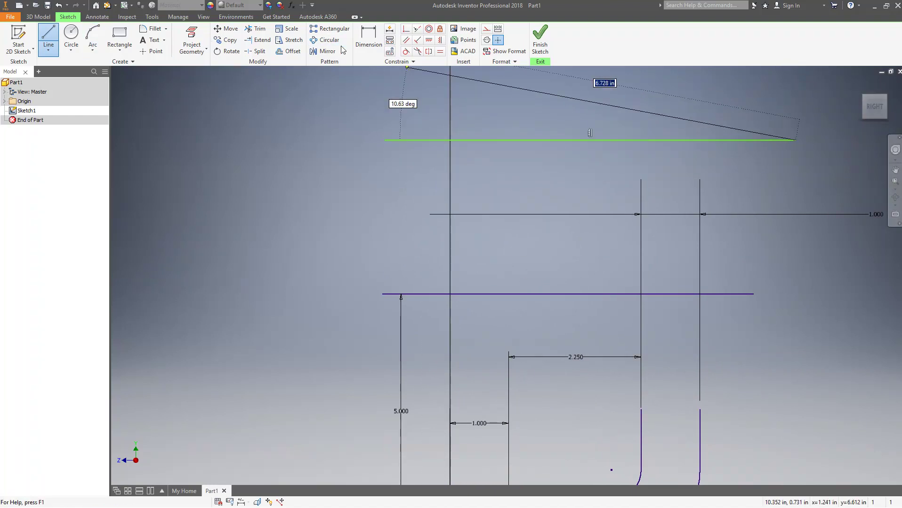
Step: Dimension the spacing between the two long horizontal lines as 2 in
click(368, 40)
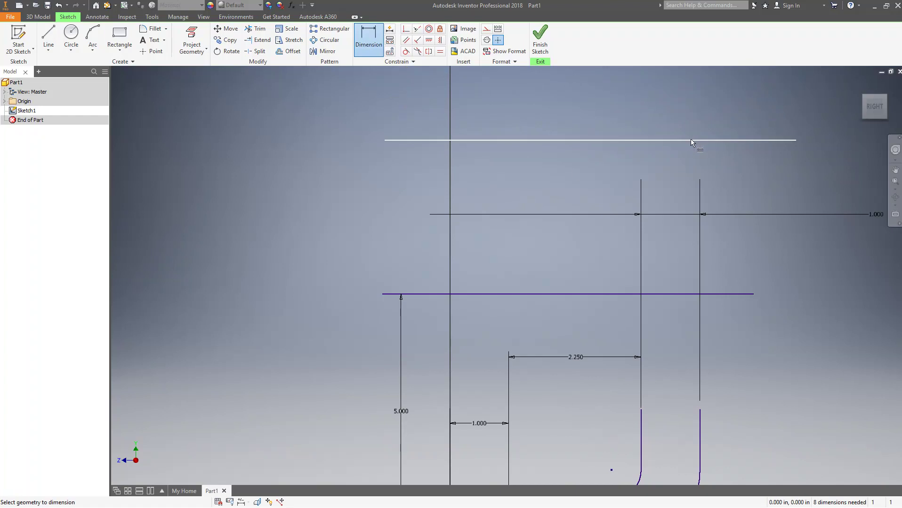
click(423, 295)
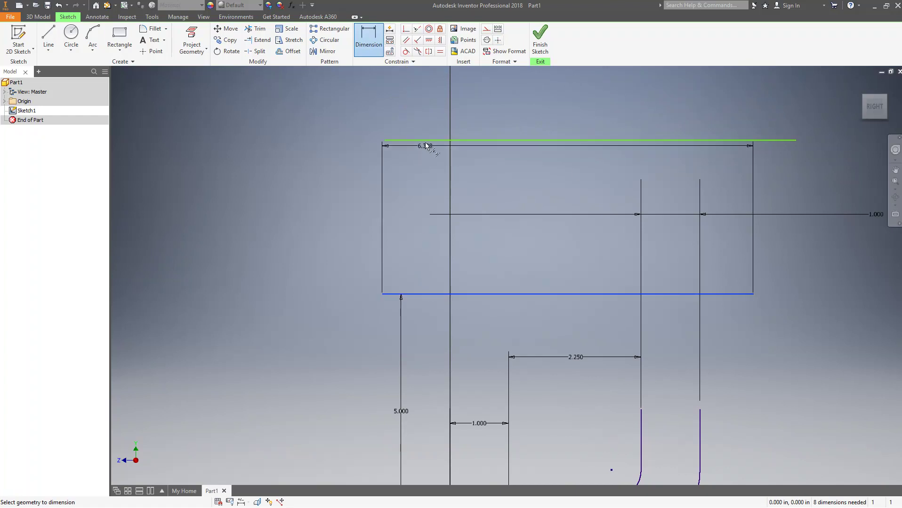
click(426, 140)
click(393, 193)
text(2)
key(Return)
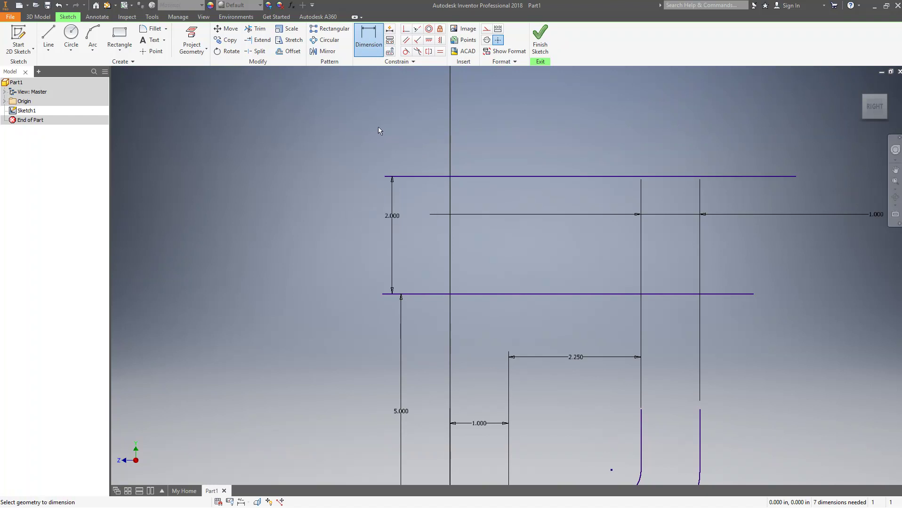
Step: Extend both vertical arm lines up to the uppermost horizontal line
middle_drag(675, 364, 616, 324)
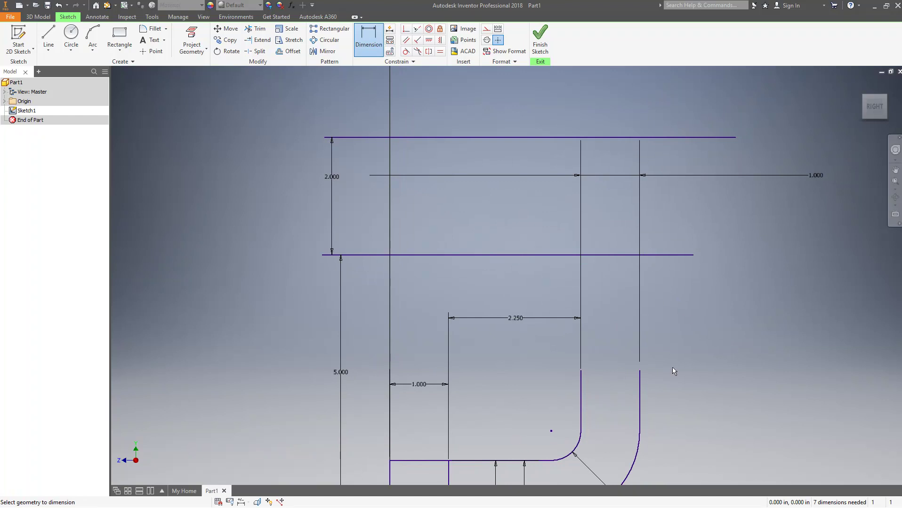
click(257, 39)
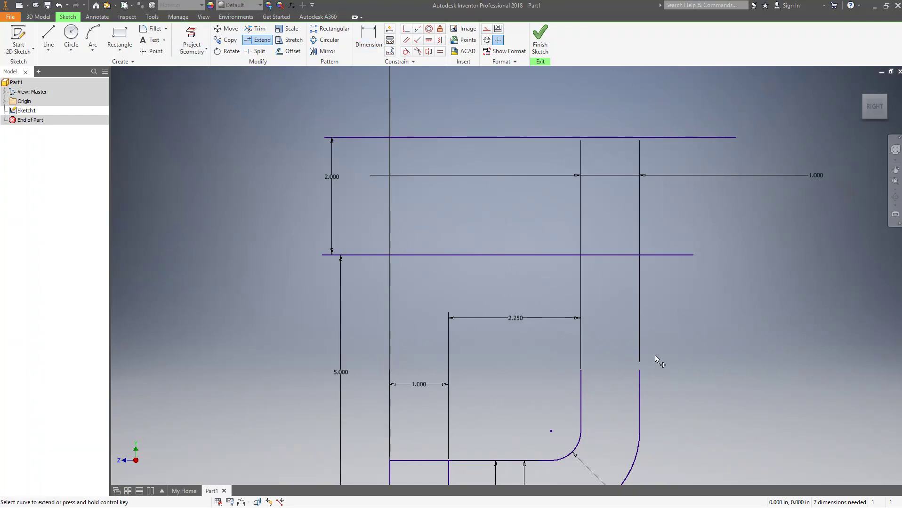
click(643, 377)
click(649, 315)
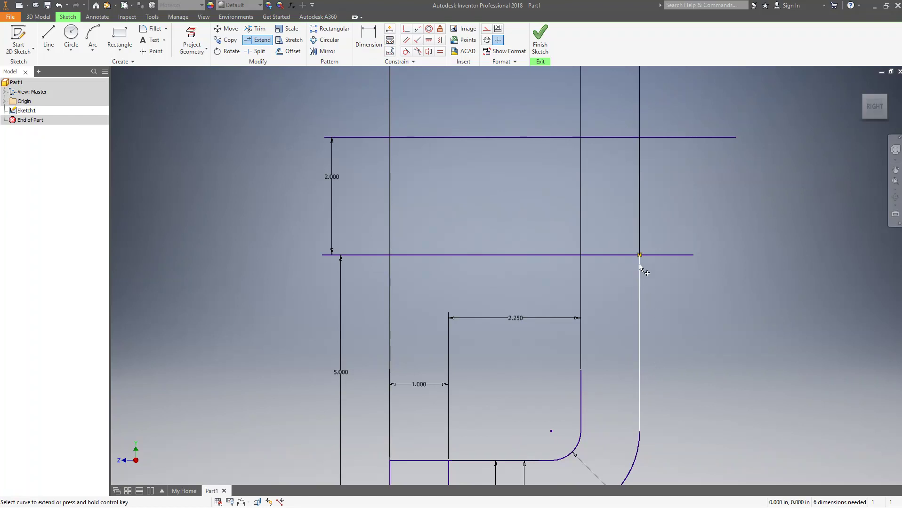
click(582, 377)
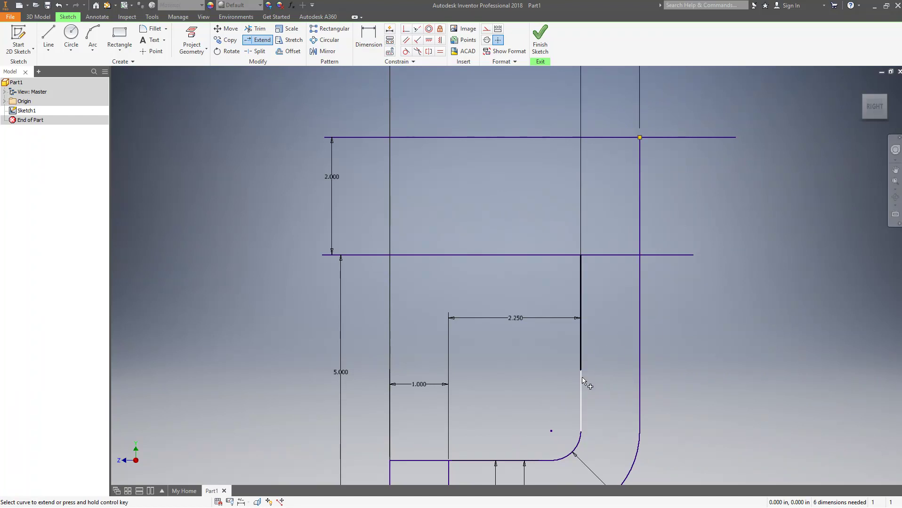
click(582, 267)
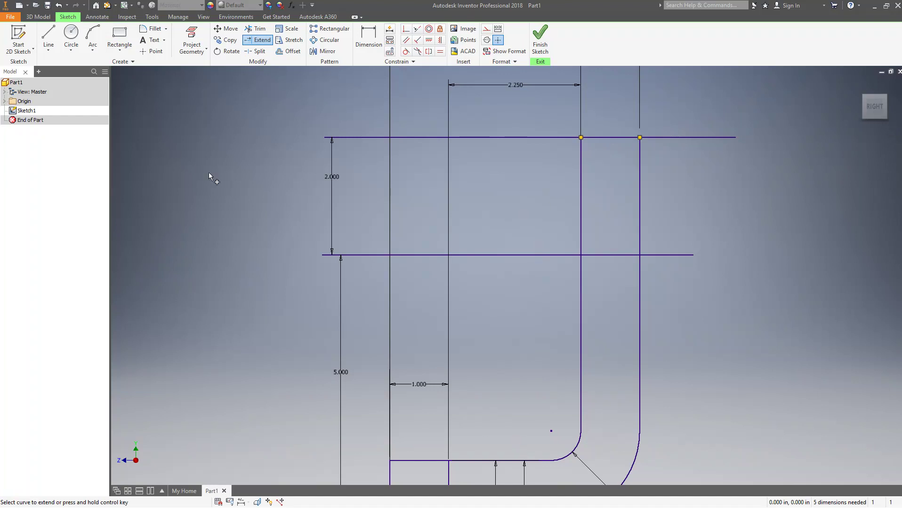
key(Escape)
Step: Delete the lower of the two long horizontal lines and dimension the remaining one 7 in above the short midpoint line
click(514, 255)
key(Delete)
mouse_move(476, 228)
middle_down()
mouse_move(465, 336)
mouse_move(479, 270)
middle_up()
key(d)
click(520, 119)
middle_drag(446, 324, 445, 320)
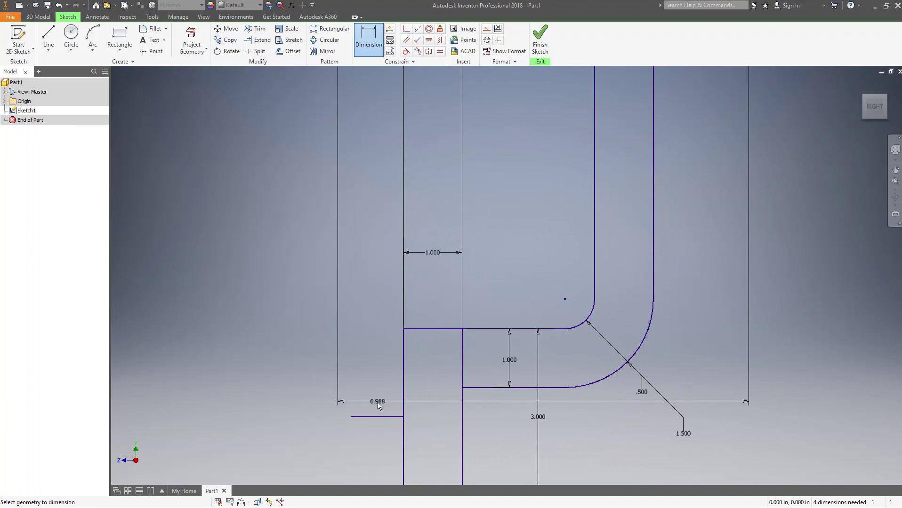
click(375, 417)
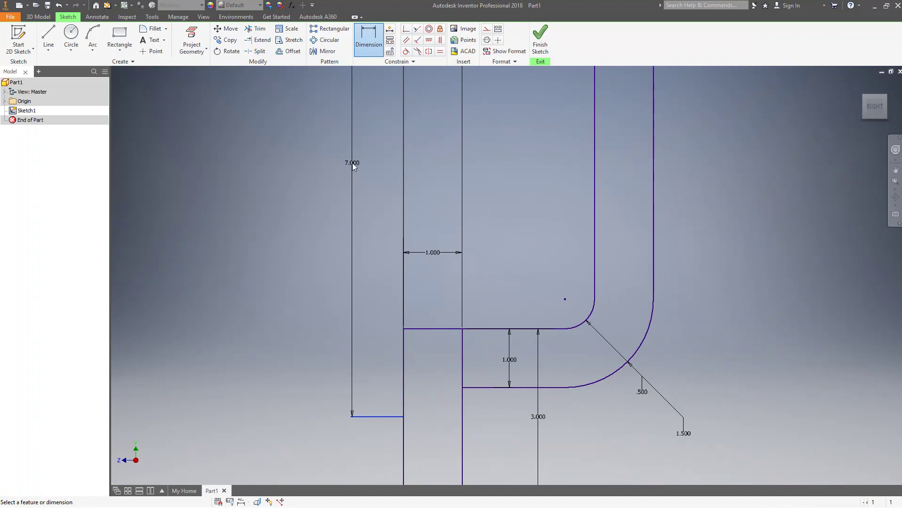
click(352, 165)
key(Return)
Step: Trim the top line's overhangs on both sides of the arm and the rectangle edge between the arm's two horizontal lines
scroll(515, 196, up, 4)
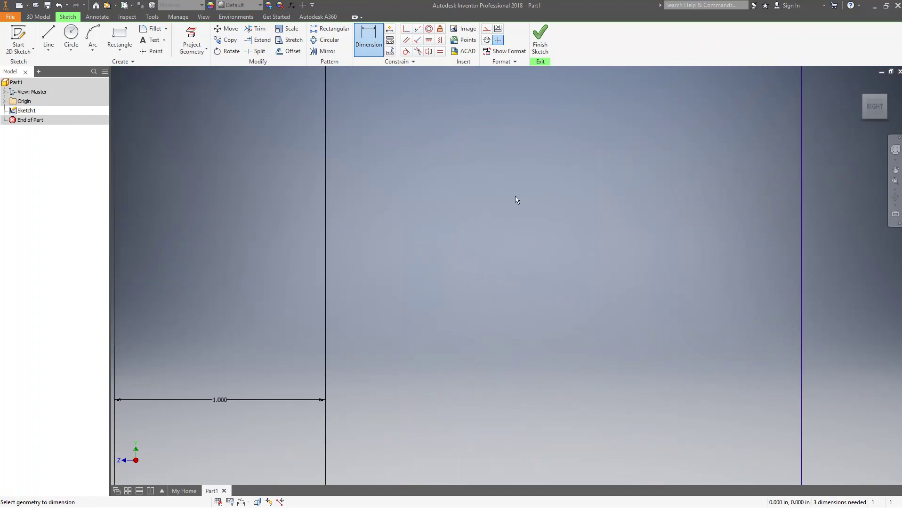
scroll(512, 174, down, 7)
middle_drag(513, 170, 510, 253)
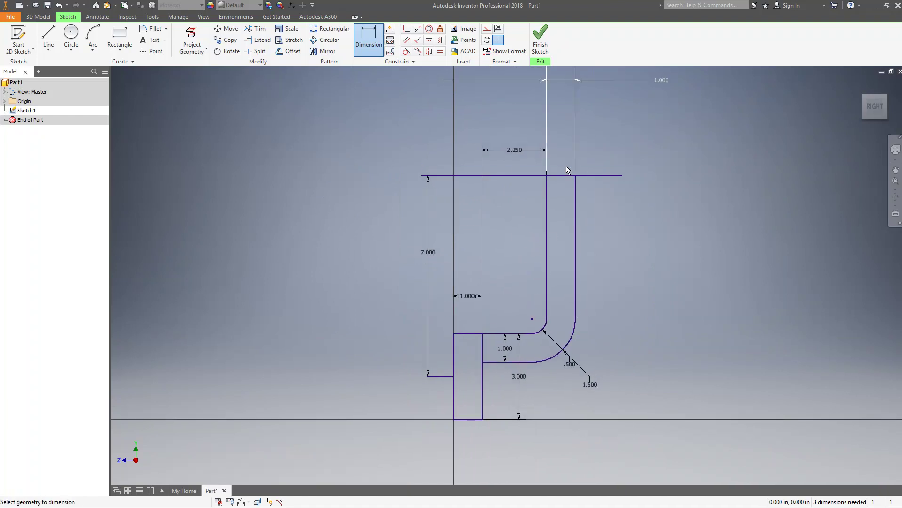
click(255, 29)
click(523, 175)
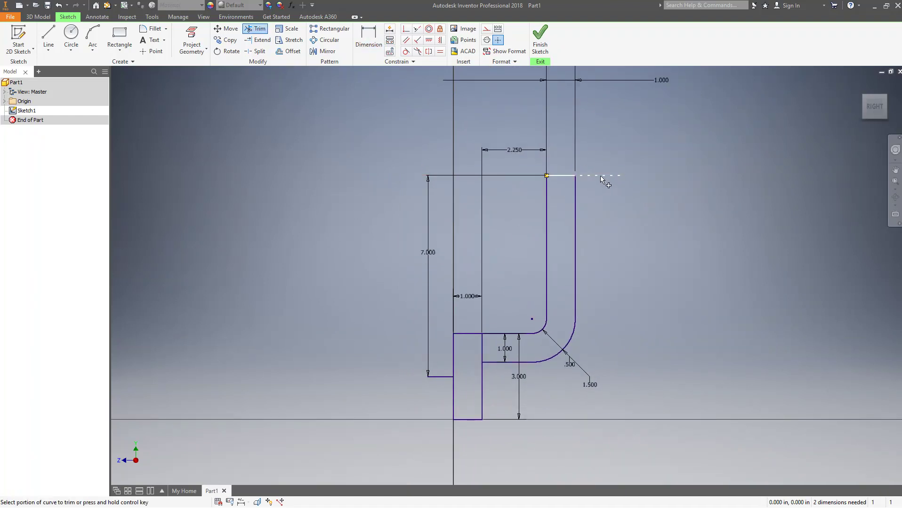
click(602, 177)
click(481, 352)
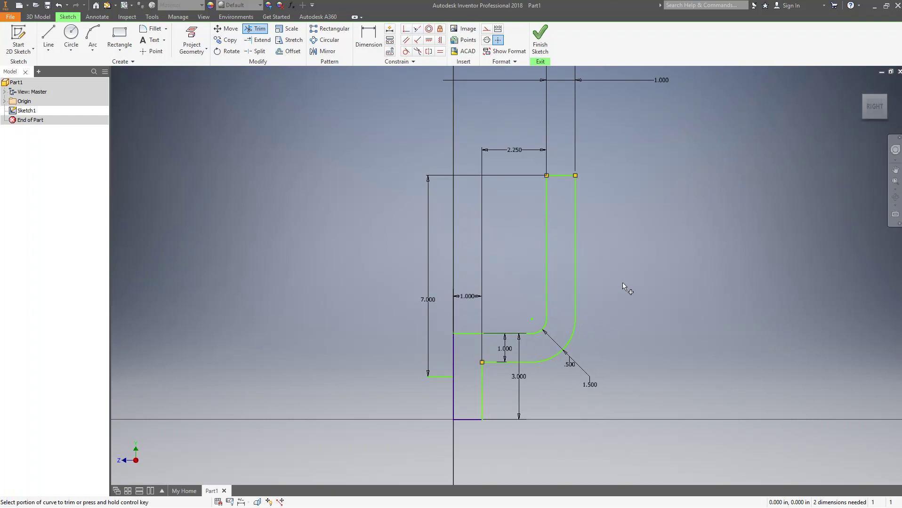
Step: Delete the short horizontal line at the 7 in dimension's lower end and finish the side-profile sketch
key(Escape)
click(447, 379)
key(Delete)
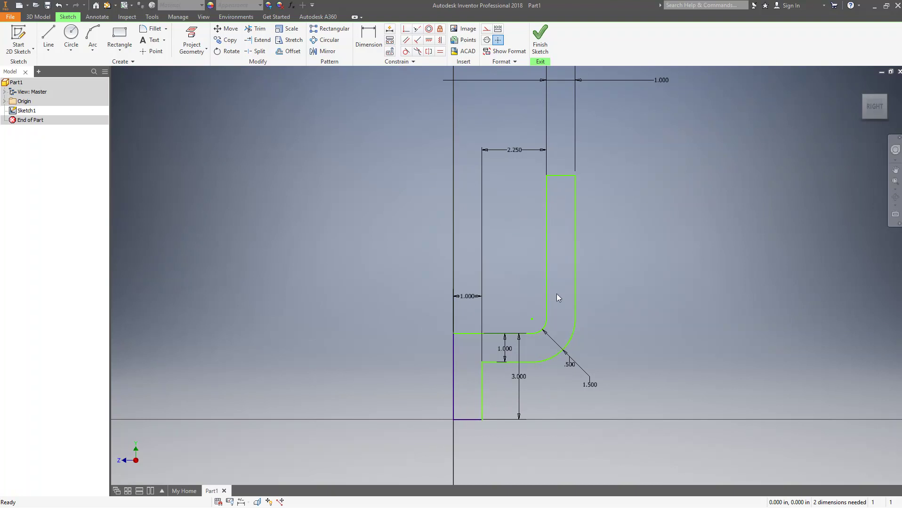
click(531, 319)
key(Escape)
click(542, 40)
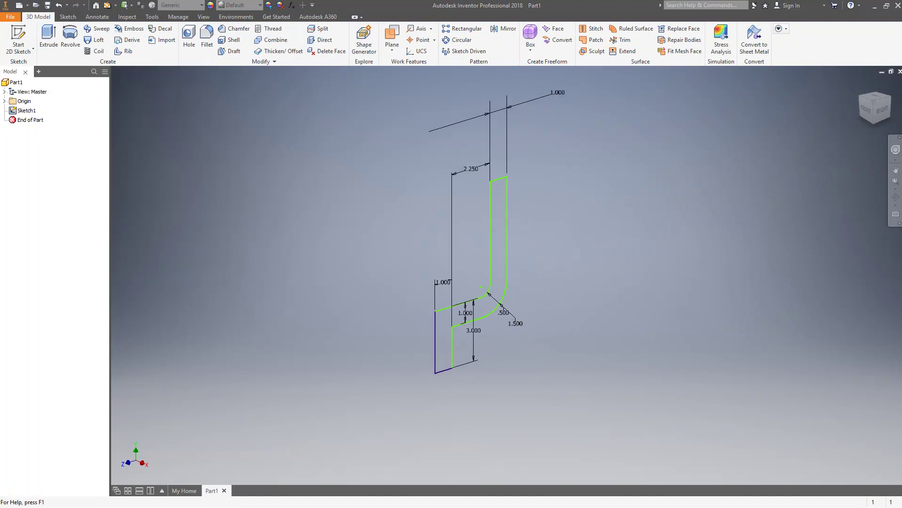
Step: Check the Support Fixture drawing, then extrude the side profile 4 in in the reversed direction
key(alt+Tab)
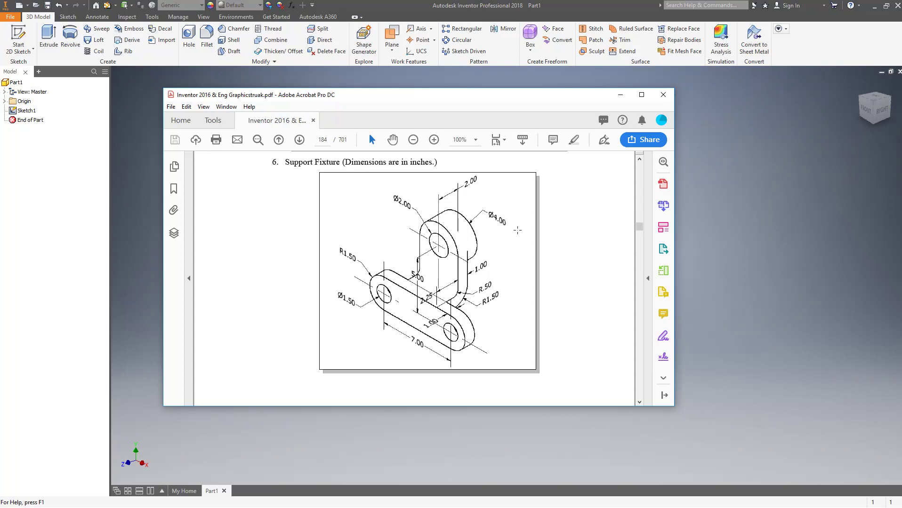
drag(524, 97, 0, 98)
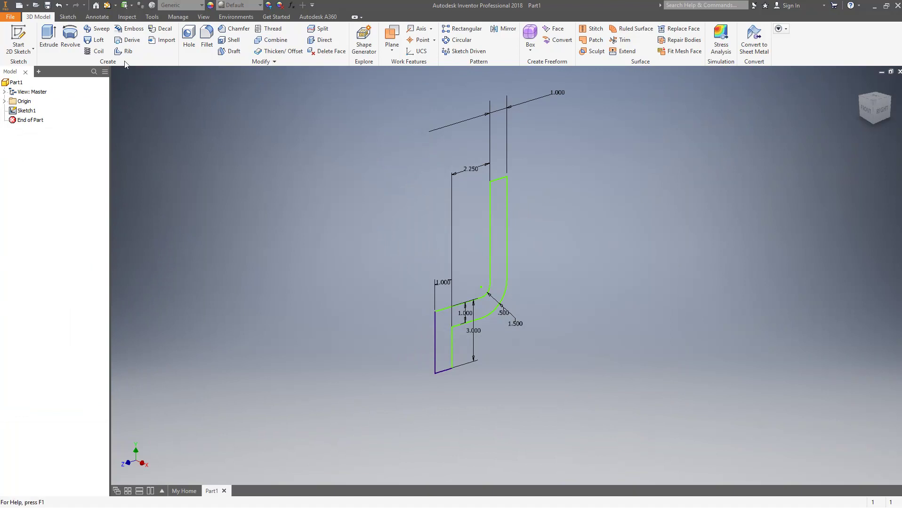
click(49, 38)
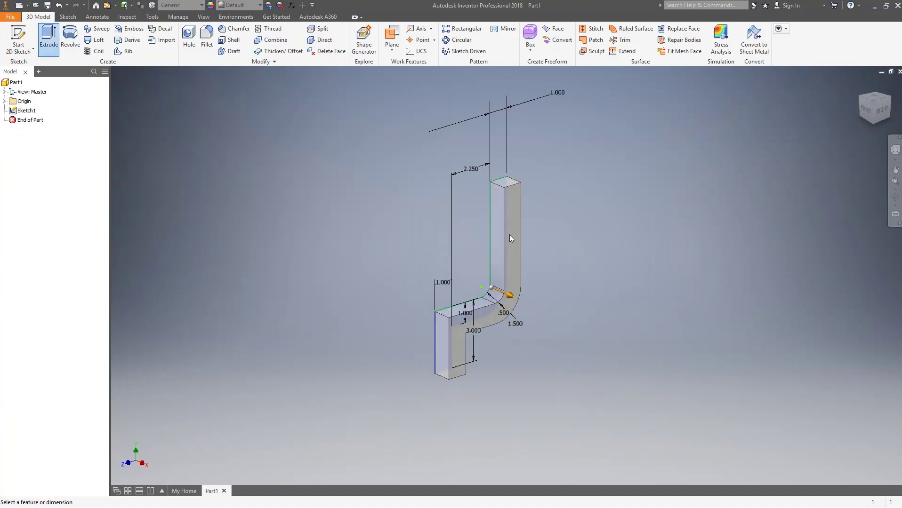
drag(512, 298, 393, 248)
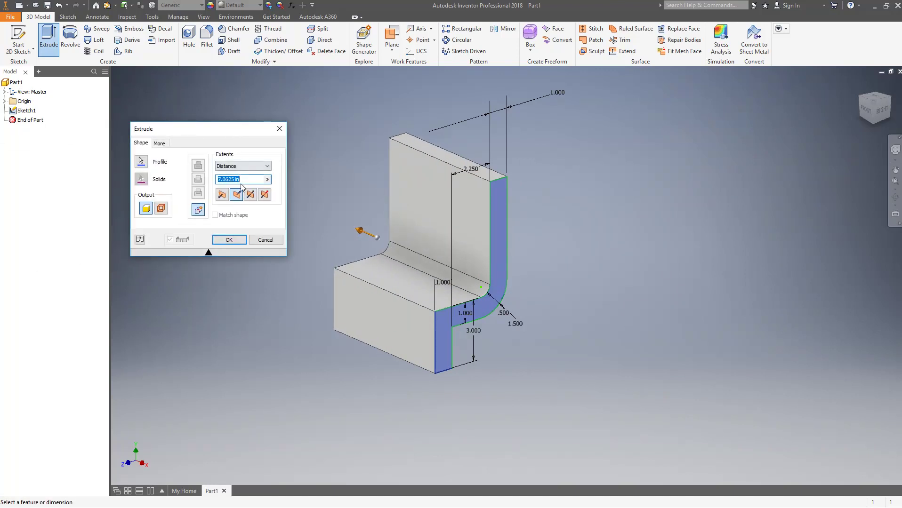
text(4)
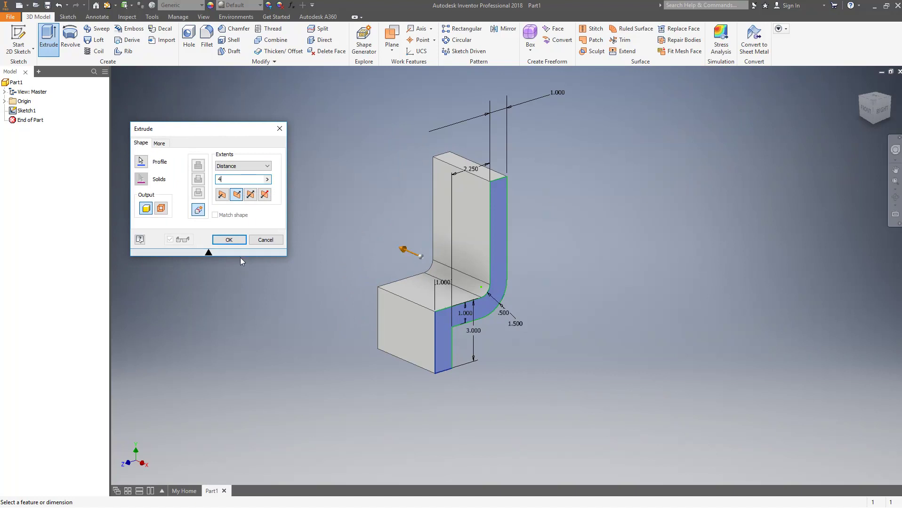
click(228, 240)
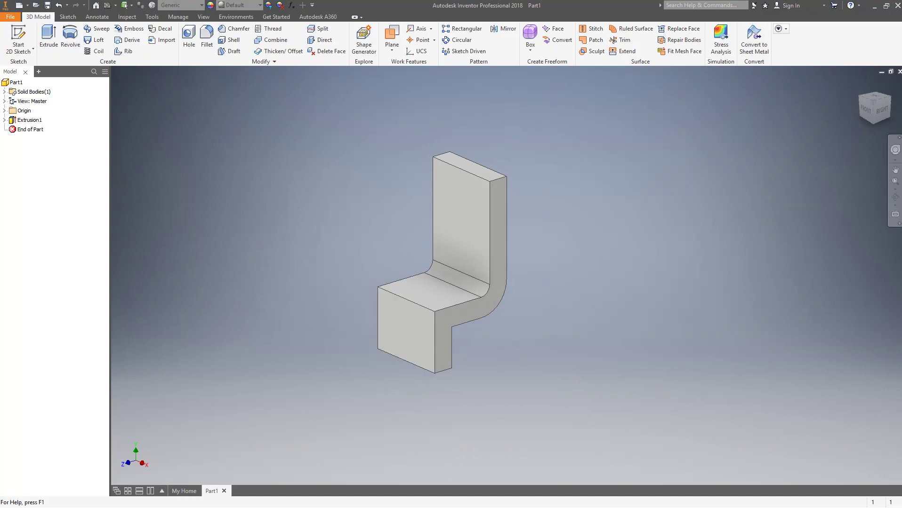
Step: Consult the drawing, start a sketch on the base block's front face, and draw a 1.5 in diameter circle left of the block at mid-height
key(alt+Tab)
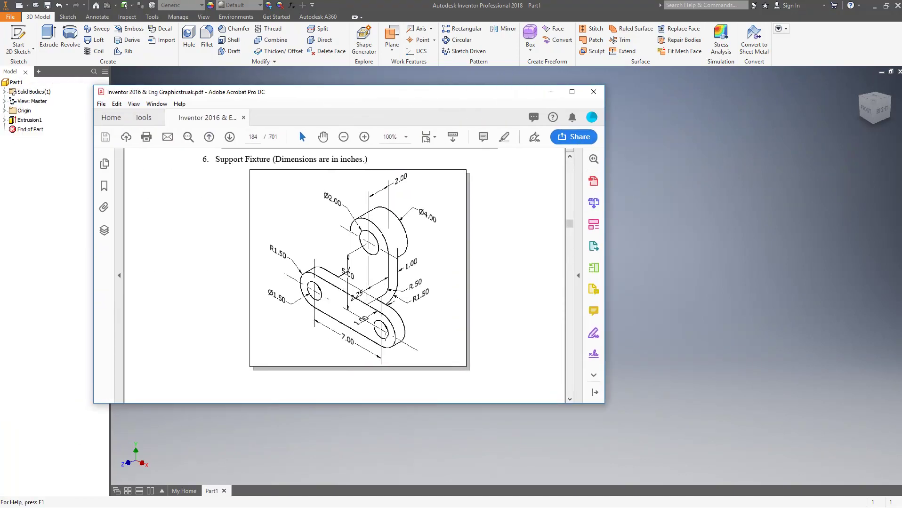
drag(473, 97, 458, 96)
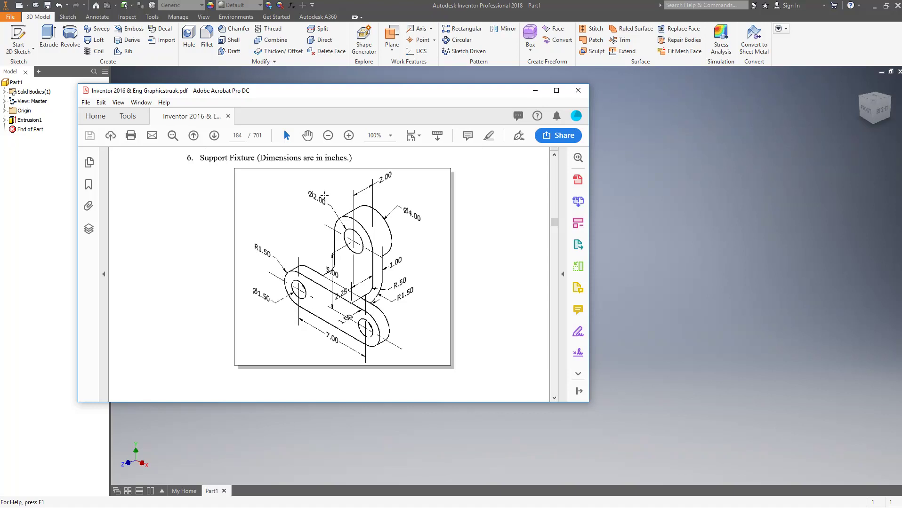
key(super+Down)
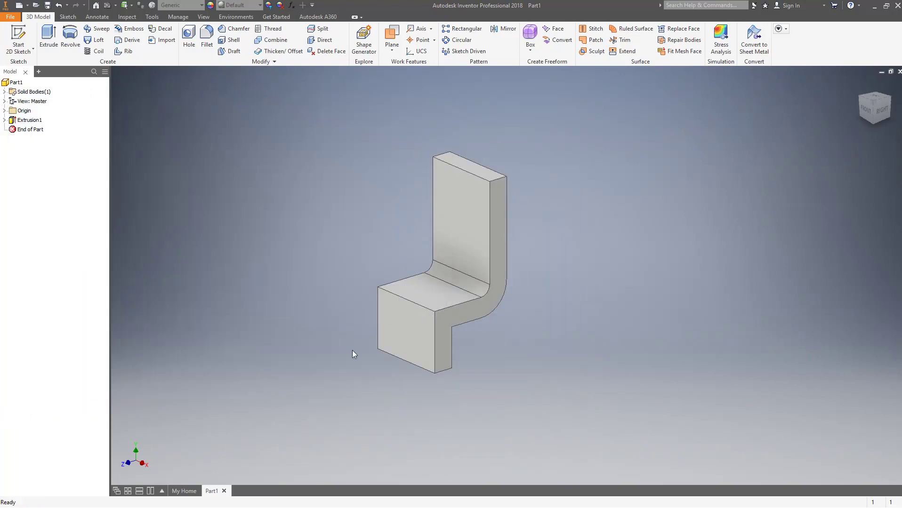
click(19, 40)
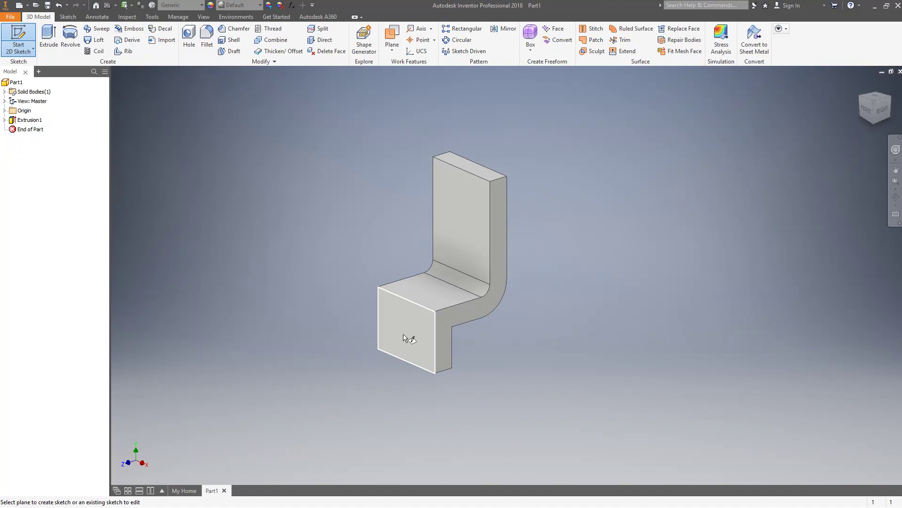
click(418, 349)
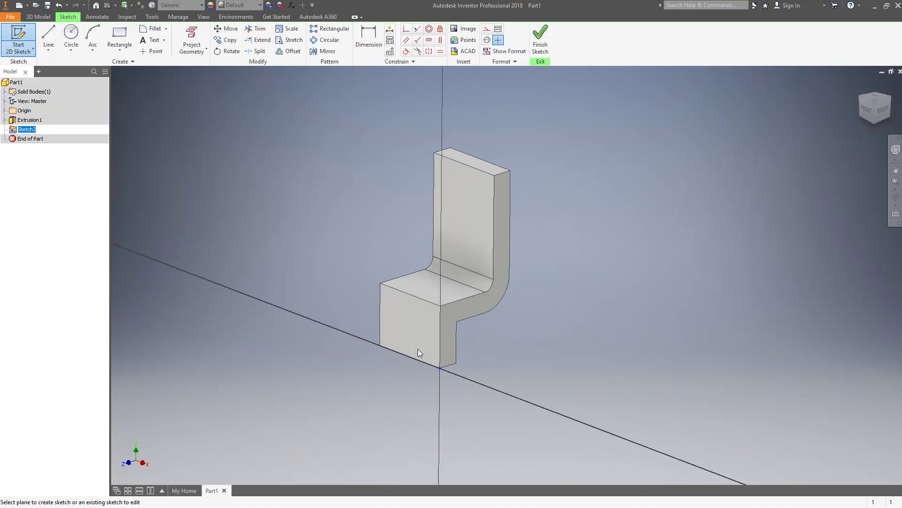
click(69, 37)
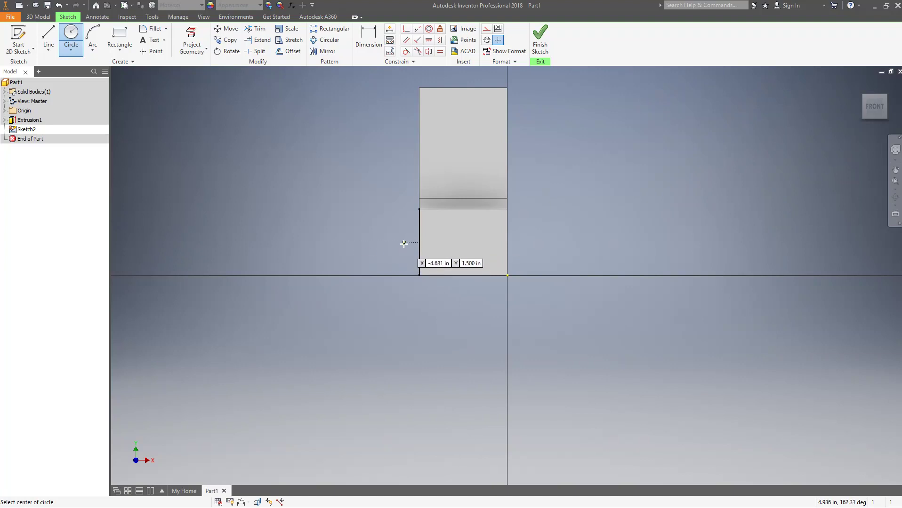
click(349, 242)
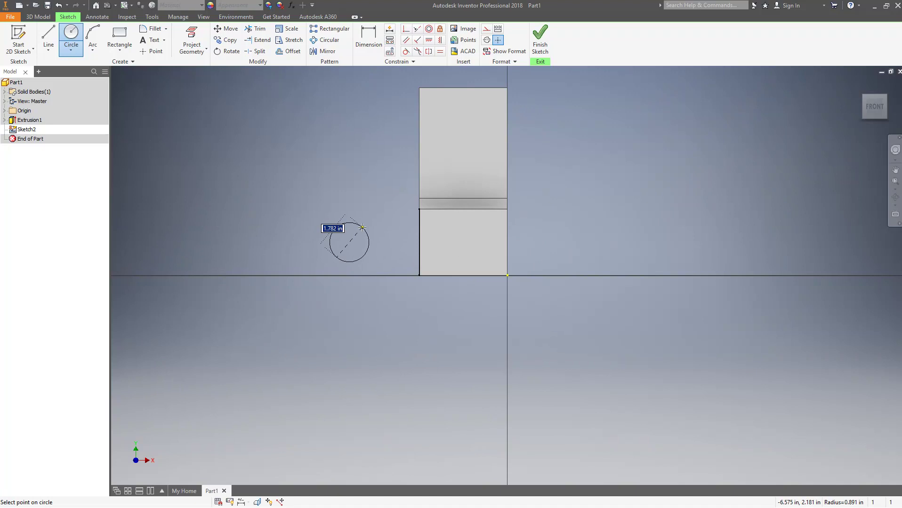
text(1.5)
key(Return)
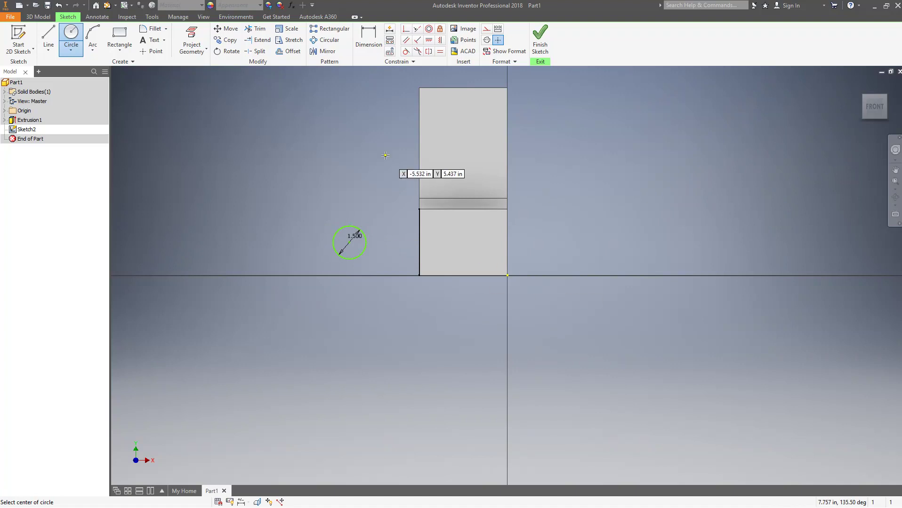
Step: Draw a second 1.5 in diameter circle right of the block, with its center level with the first circle
click(555, 243)
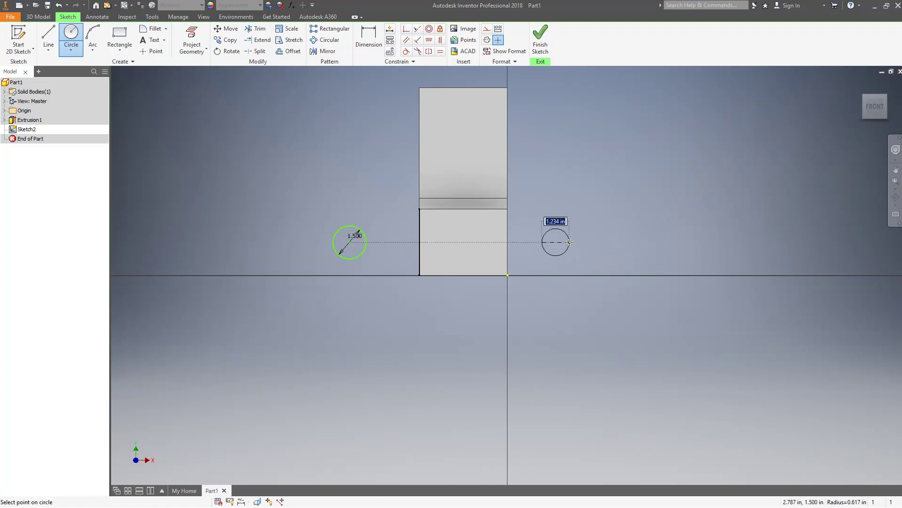
text(1.)
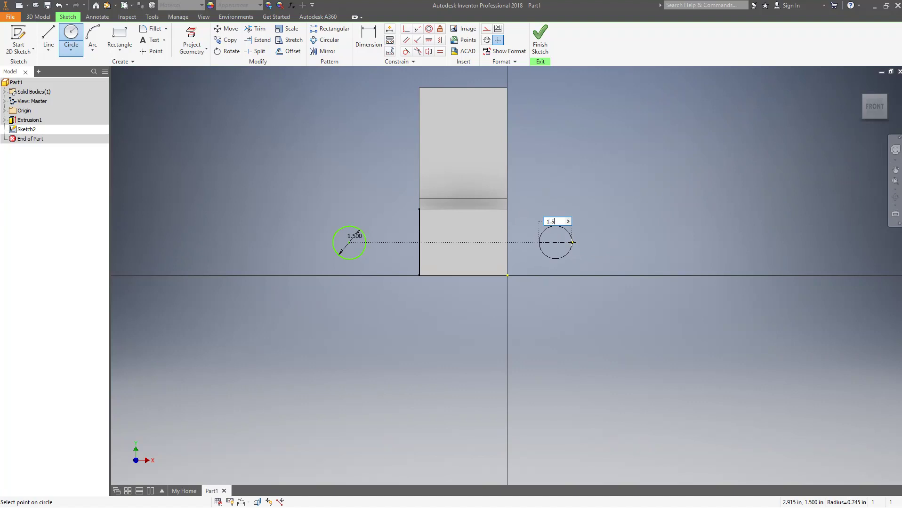
text(5)
key(Return)
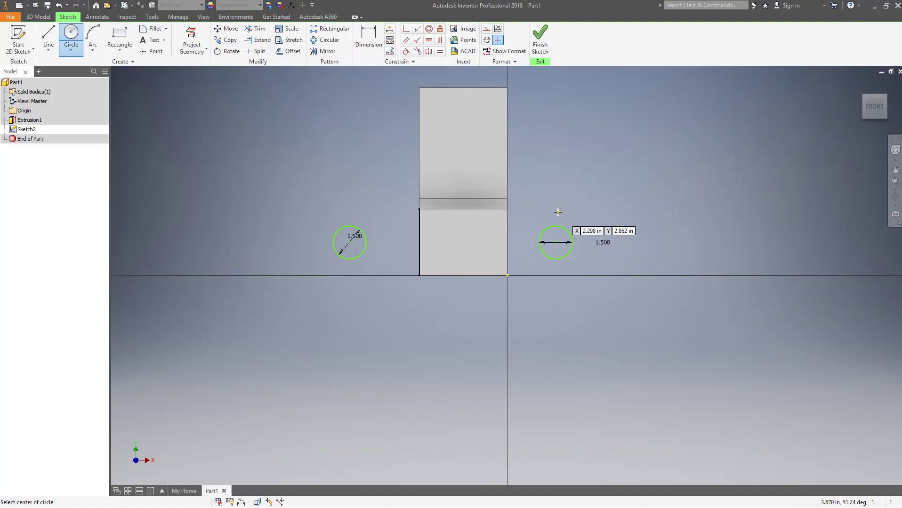
key(Escape)
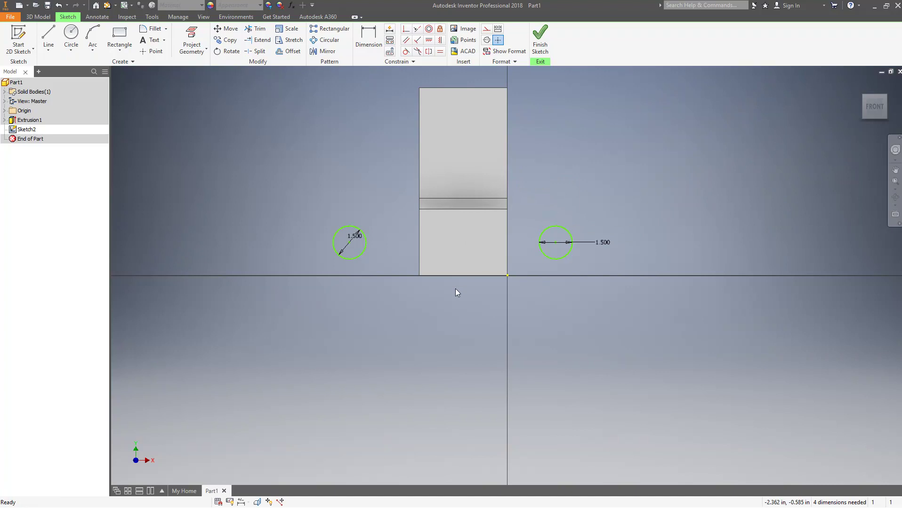
Step: Draw a vertical line straight down from the midpoint of the block's lower edge
click(49, 33)
click(462, 276)
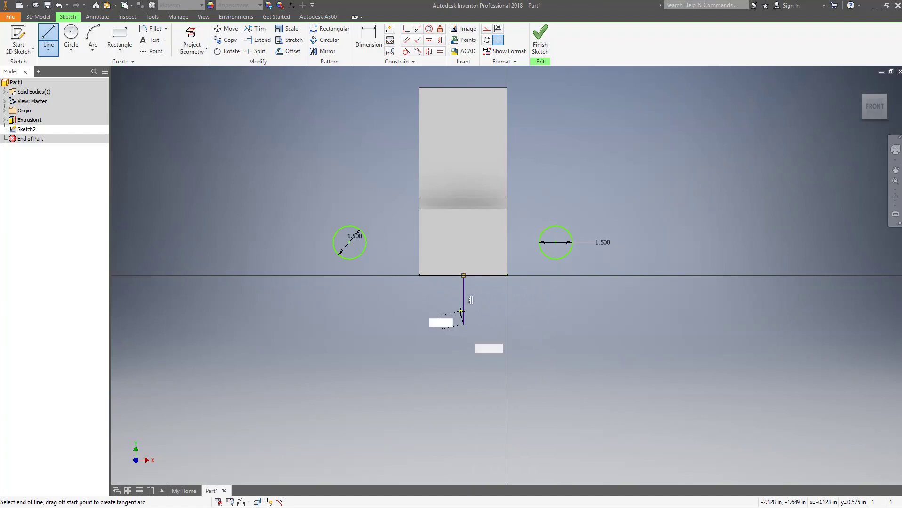
click(463, 324)
key(Escape)
Step: Dimension the left circle's center 3.5 in horizontally from the vertical midpoint line
key(d)
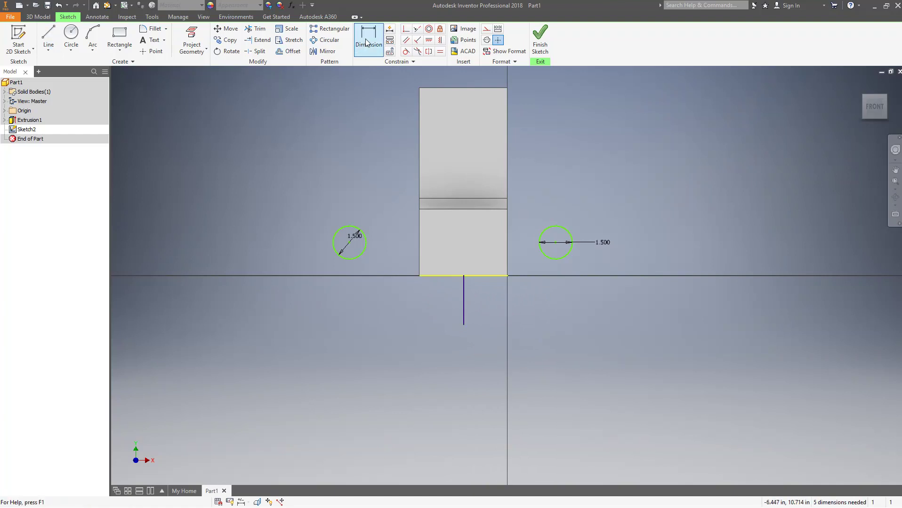
click(465, 305)
click(349, 242)
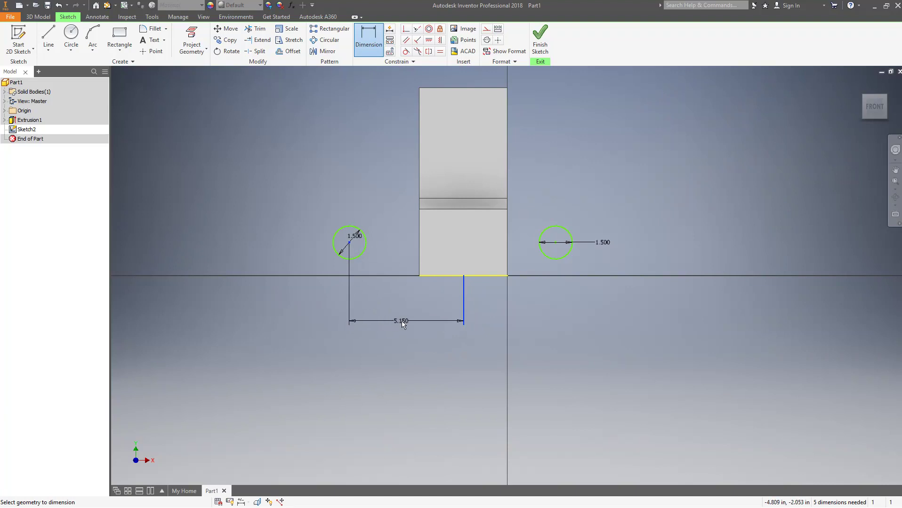
click(403, 323)
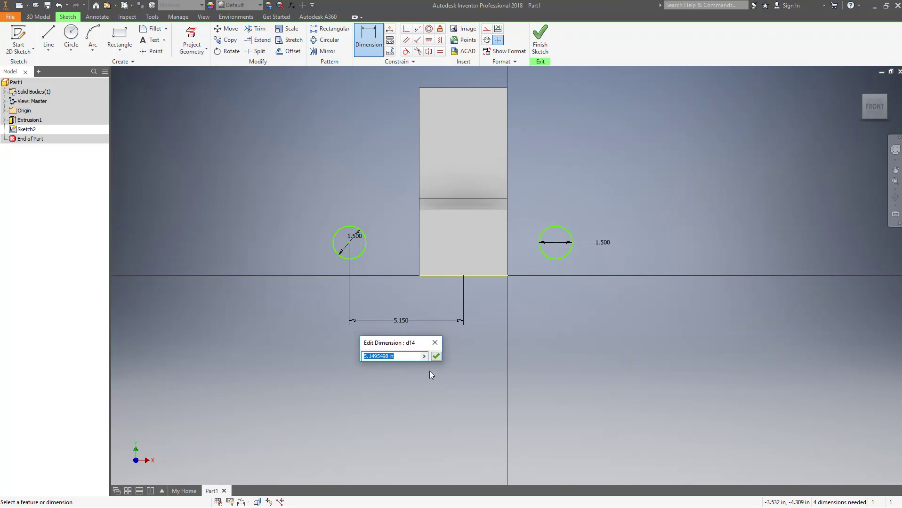
text(3.5)
key(Return)
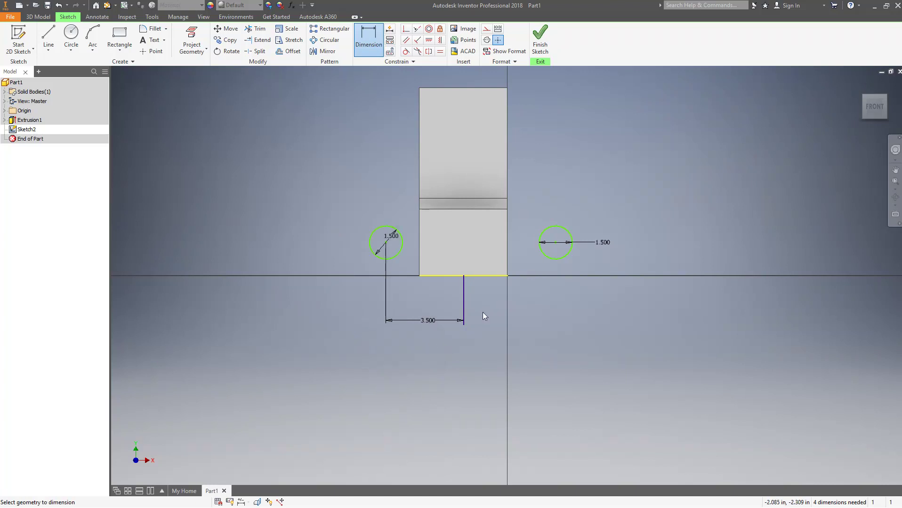
Step: Dimension the right circle's center 3.5 in horizontally from the vertical midpoint line
click(466, 298)
click(555, 243)
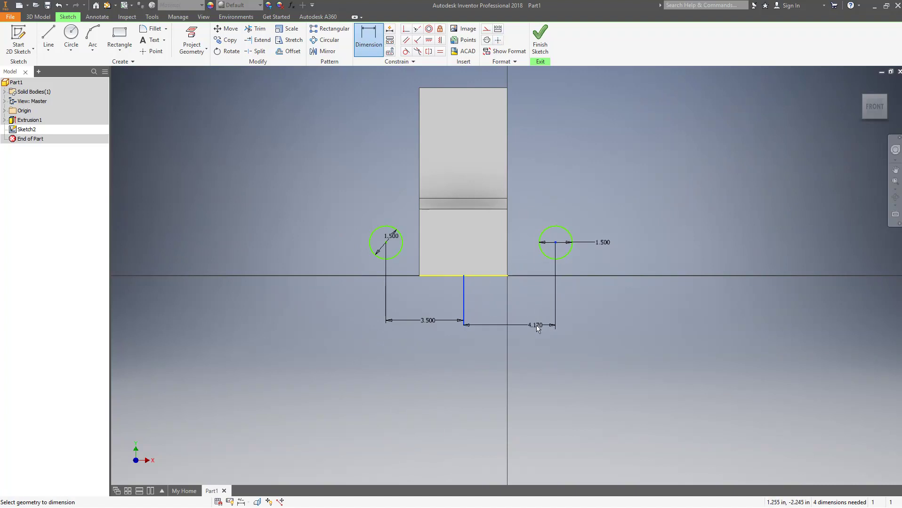
click(533, 316)
text(3.5)
key(Return)
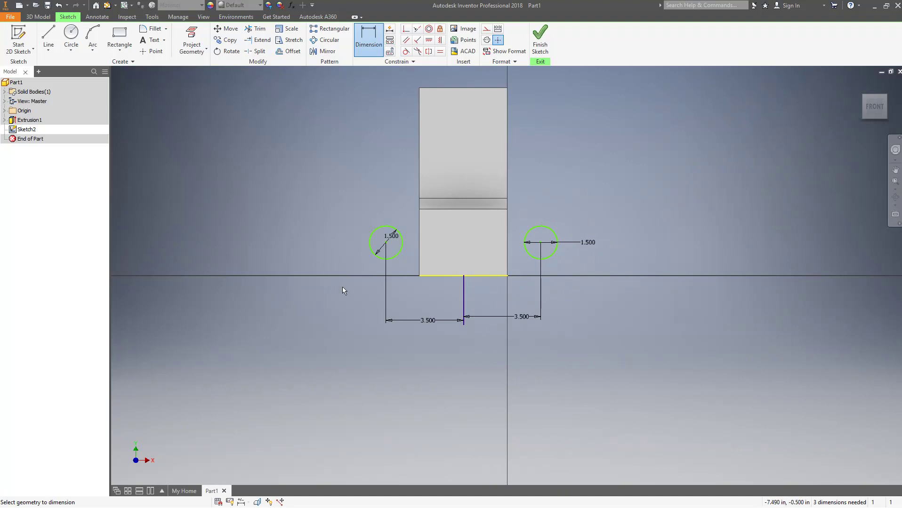
Step: Check the end radius in the drawing and draw a 3 in diameter circle concentric with each 1.5 in circle
key(alt+Tab)
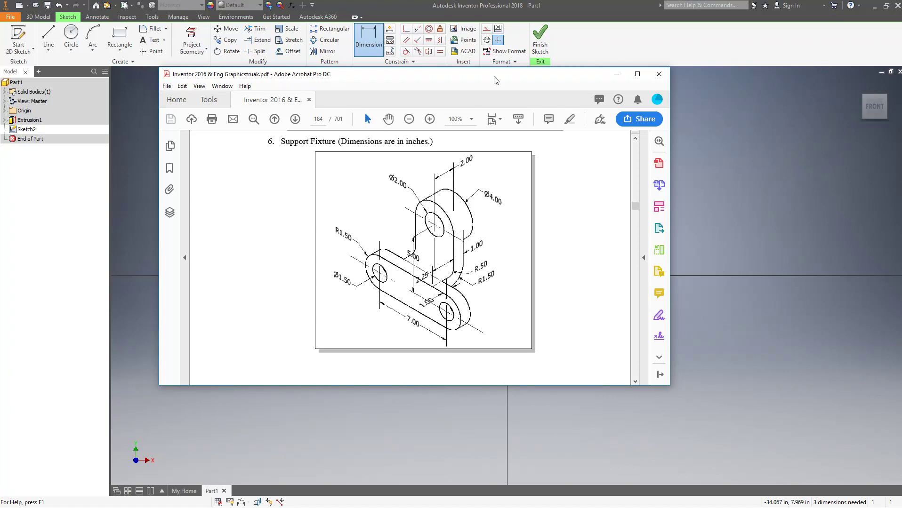
mouse_move(496, 80)
mouse_down()
mouse_move(97, 80)
mouse_move(4, 85)
mouse_move(0, 94)
mouse_up()
click(516, 286)
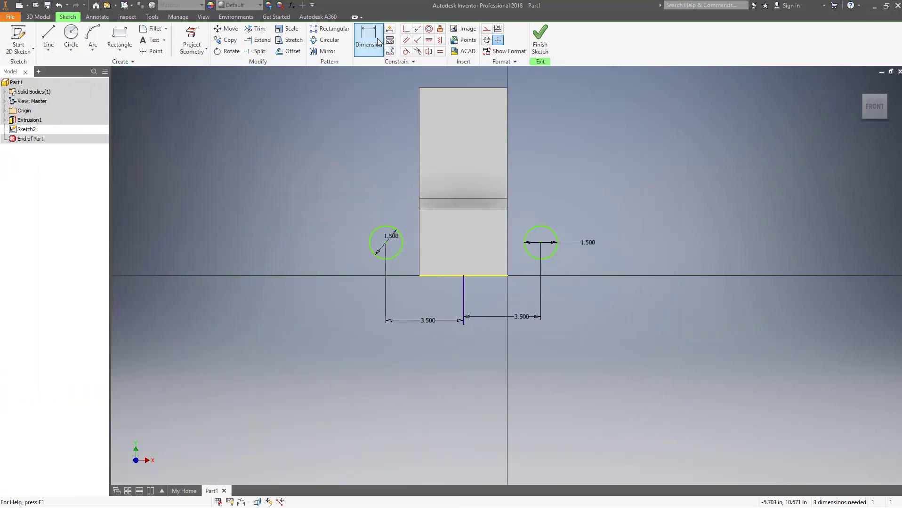
click(71, 37)
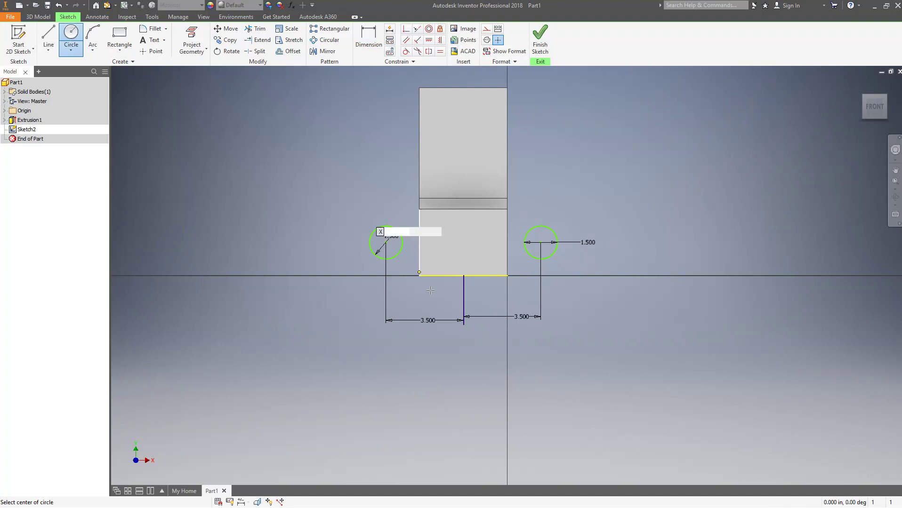
click(385, 242)
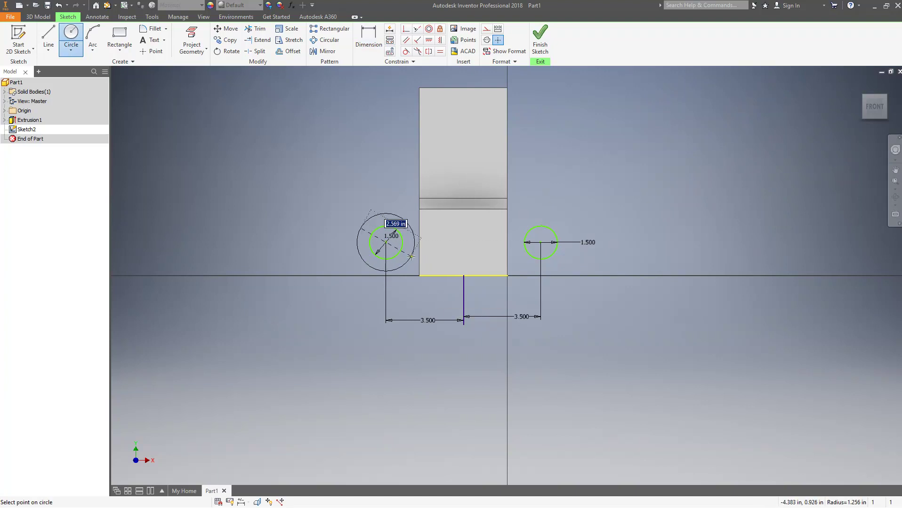
text(3)
key(Return)
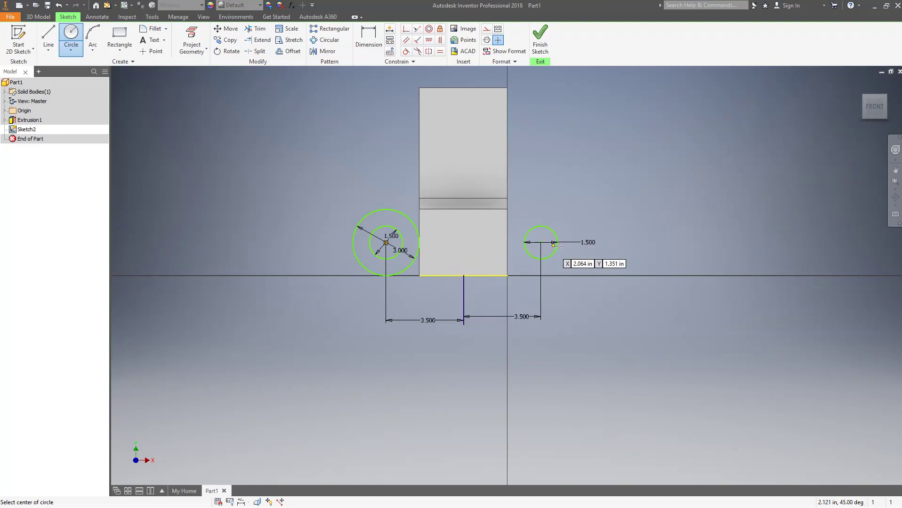
click(541, 243)
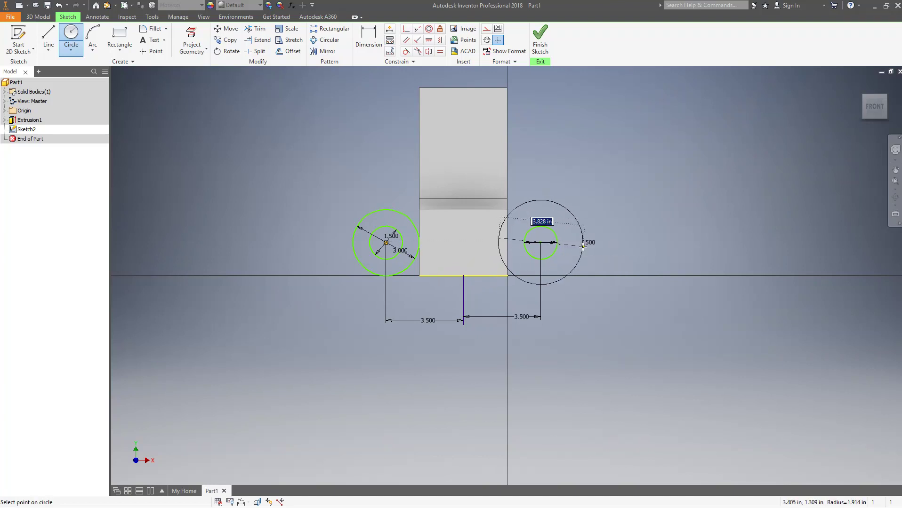
text(3)
key(Return)
Step: Connect the two 3 in circles with horizontal lines joining their highest points and their lowest points
key(l)
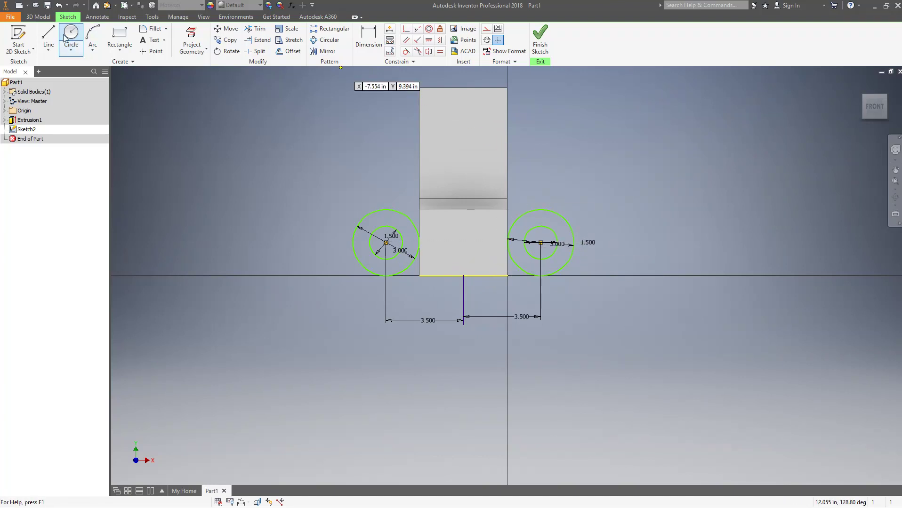
click(386, 209)
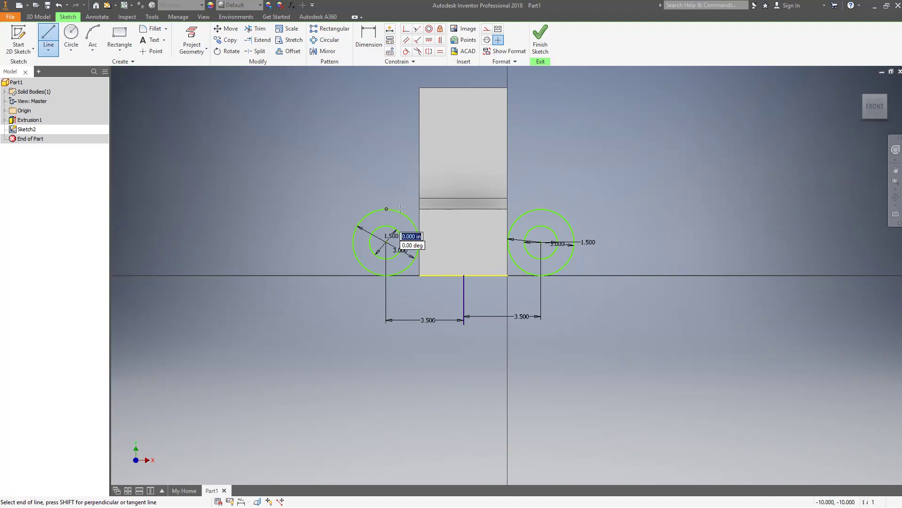
double_click(540, 209)
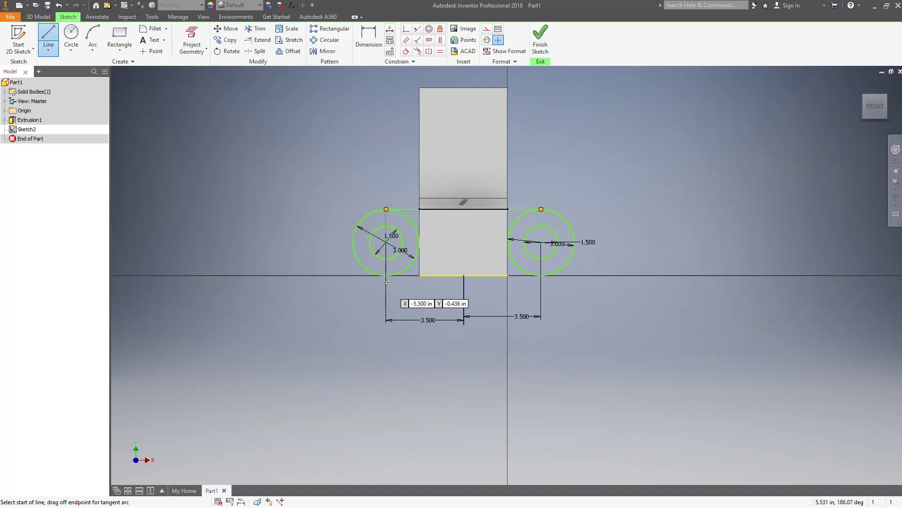
scroll(391, 280, up, 3)
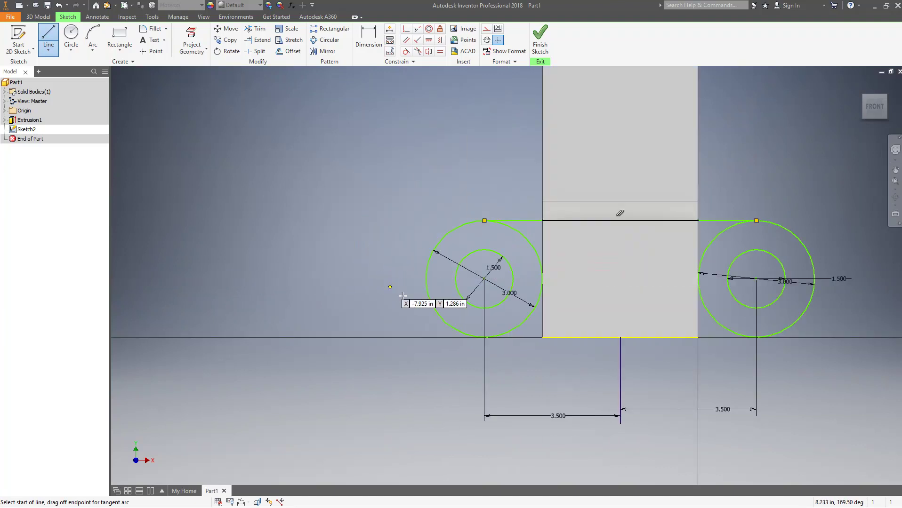
click(484, 337)
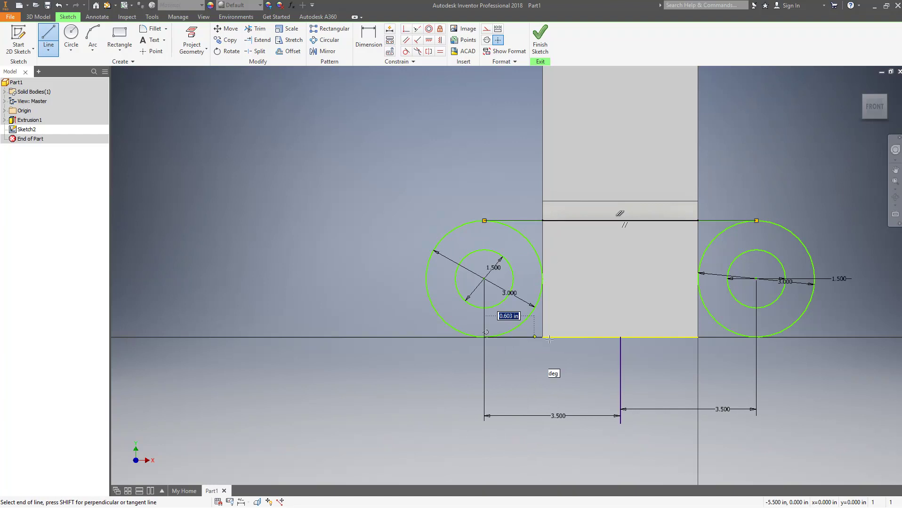
click(754, 337)
key(Escape)
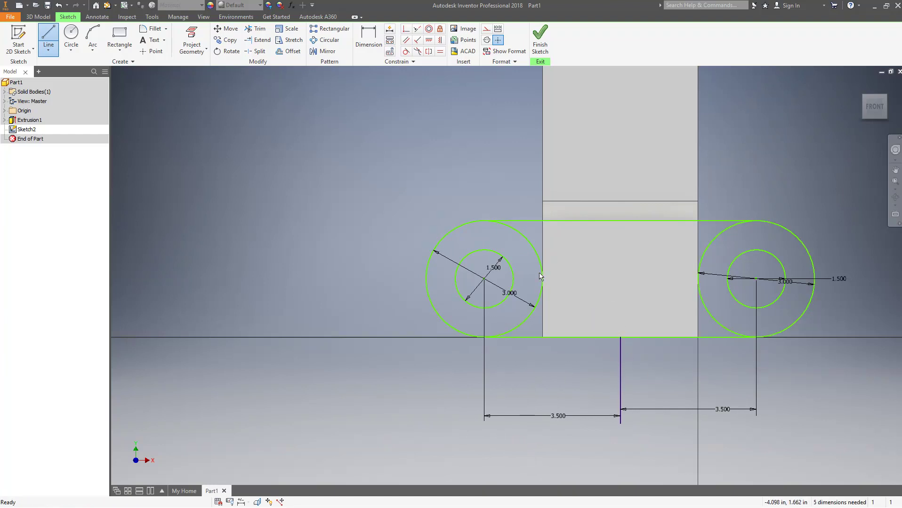
Step: Trim away the inner halves of both 3 in circles to leave a rounded plate outline, and finish the sketch
click(255, 29)
click(527, 240)
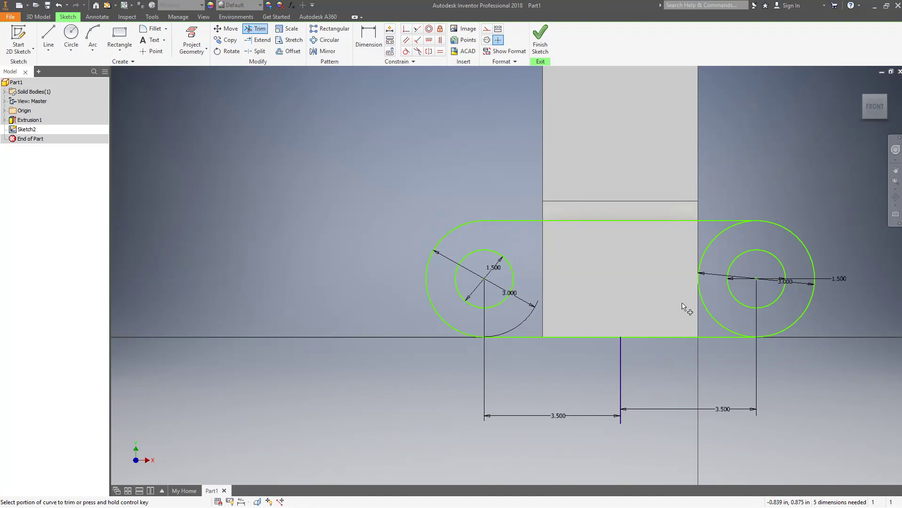
click(716, 241)
scroll(476, 257, down, 5)
scroll(542, 278, up, 3)
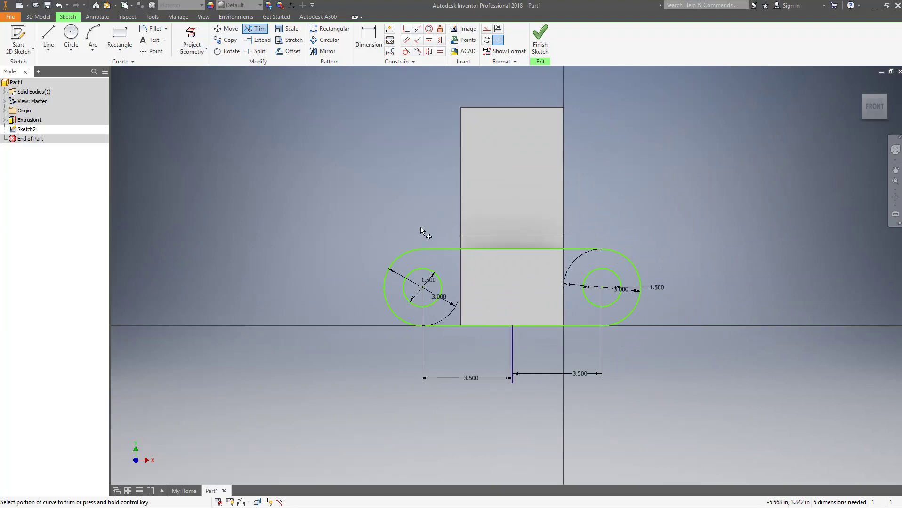
click(539, 37)
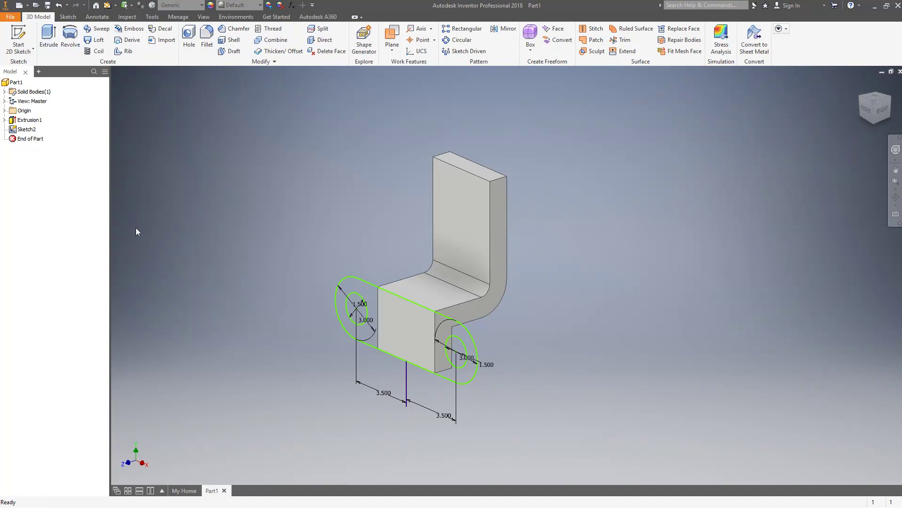
Step: Reopen the plate sketch and draw vertical lines along both side edges of the block, between the upper and lower horizontal lines
right_click(28, 129)
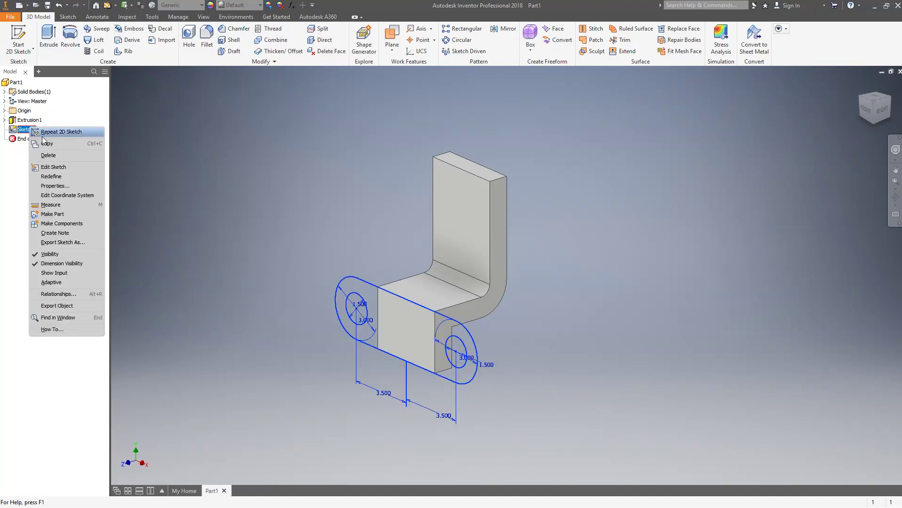
click(52, 171)
key(Escape)
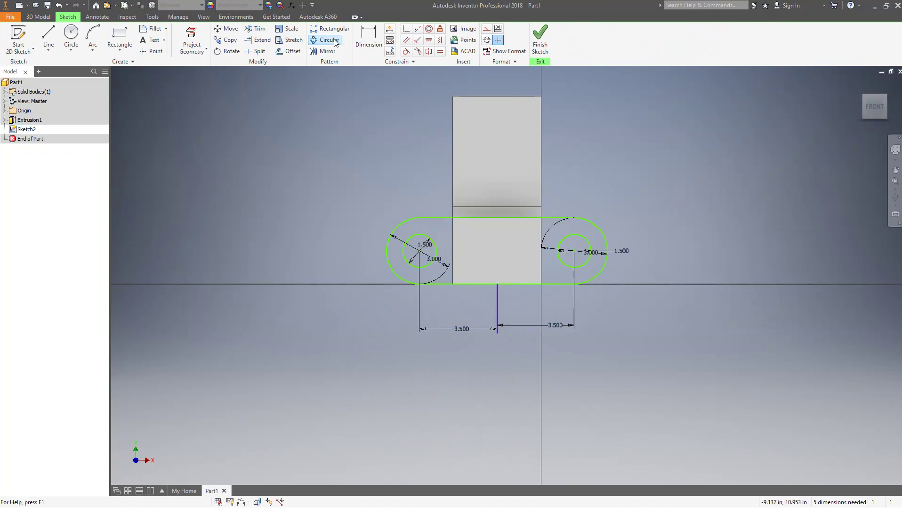
click(57, 39)
click(457, 240)
click(452, 284)
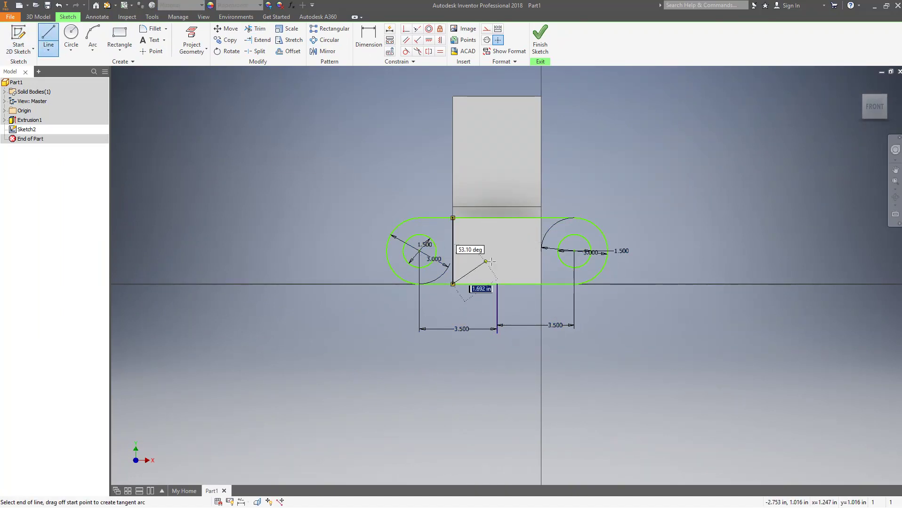
key(Escape)
click(48, 39)
click(540, 218)
click(540, 283)
key(Escape)
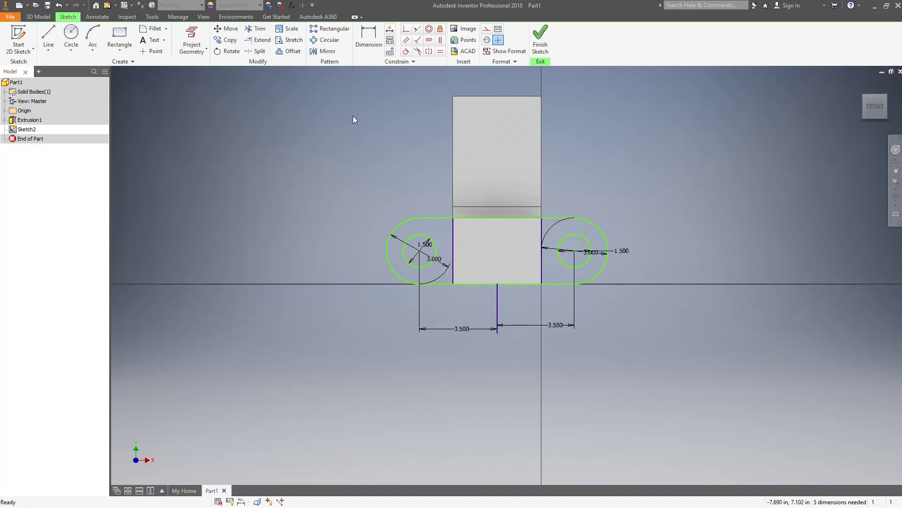
Step: Trim the horizontal line portions crossing the block, delete the vertical midpoint line below it, and finish the sketch
click(249, 31)
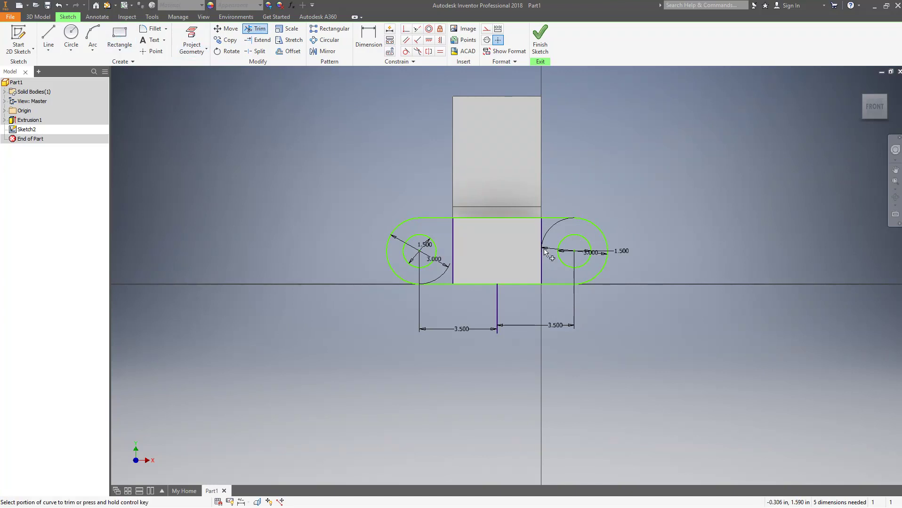
click(520, 218)
click(520, 285)
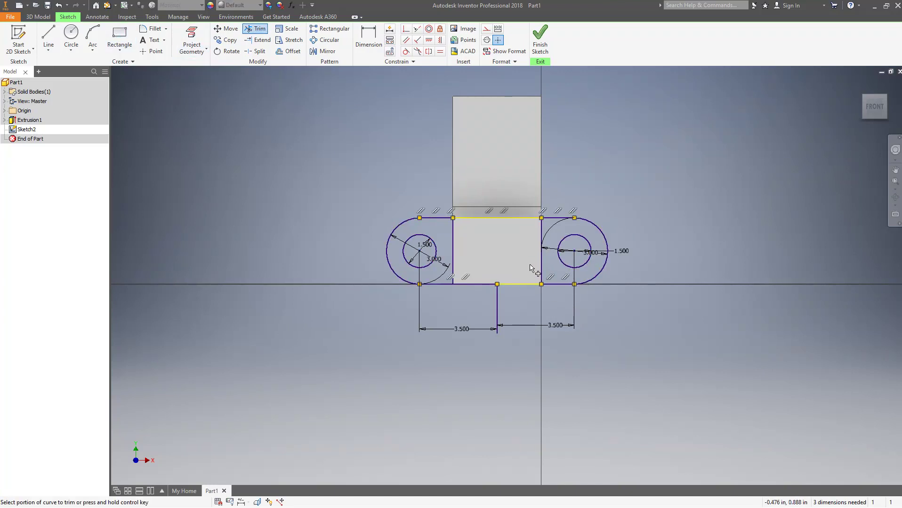
click(485, 285)
key(Escape)
key(Delete)
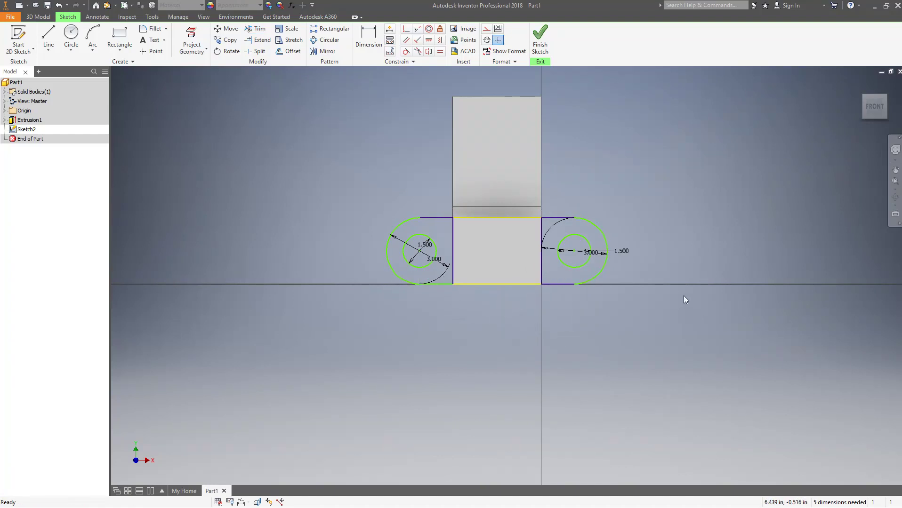
click(540, 36)
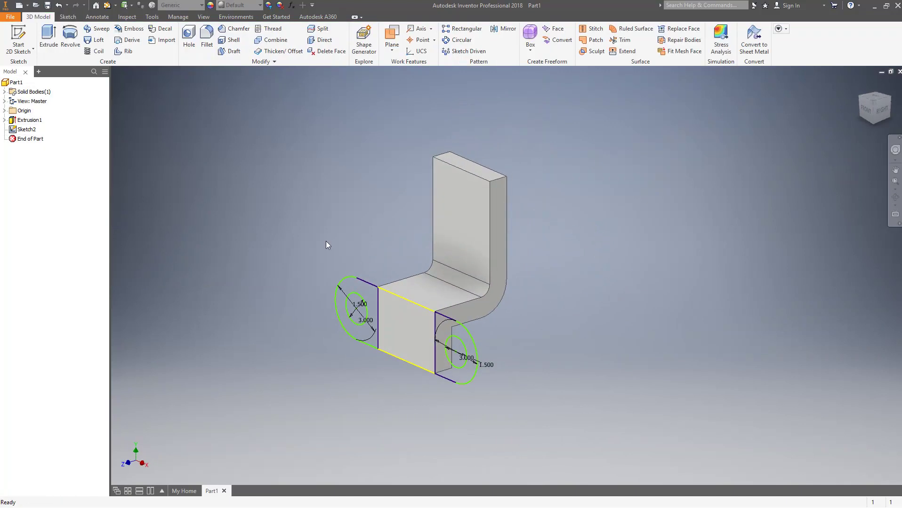
Step: Check the plate thickness in the PDF drawing and extrude both rounded end profiles 1 in back toward the upright, leaving the holes open
click(48, 40)
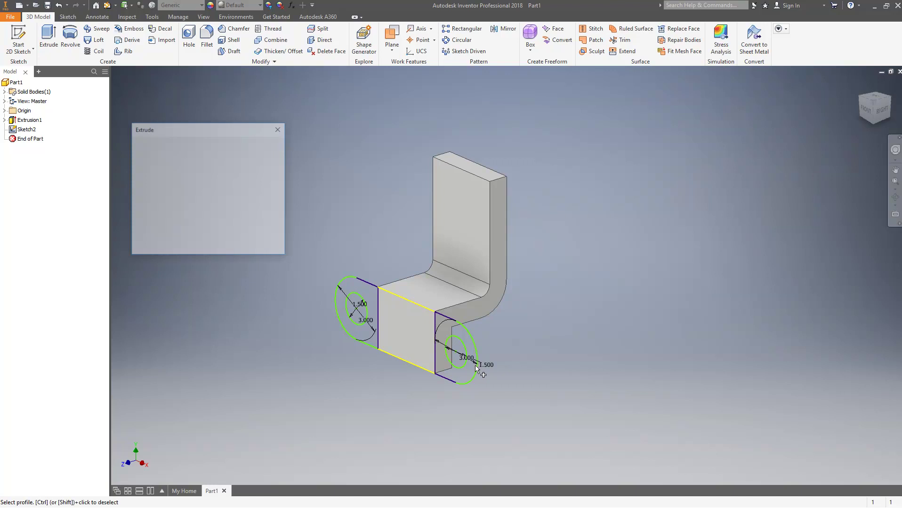
click(367, 291)
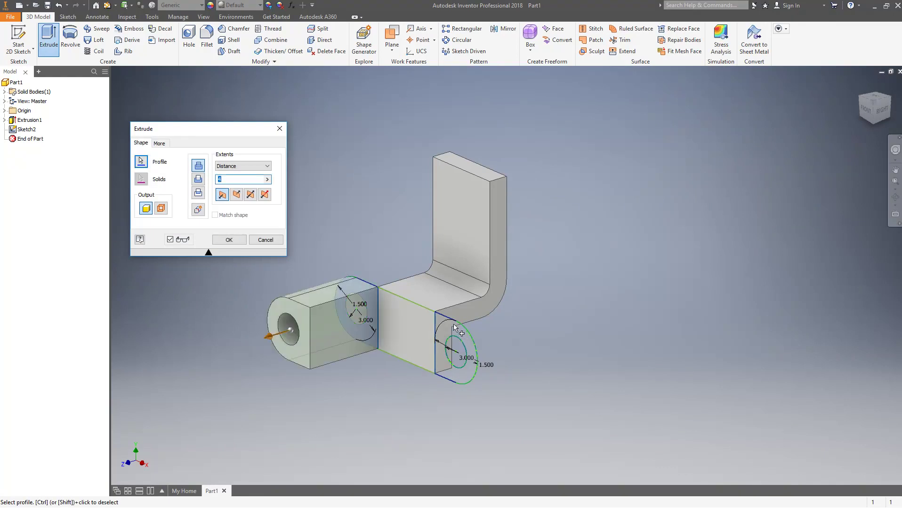
click(461, 334)
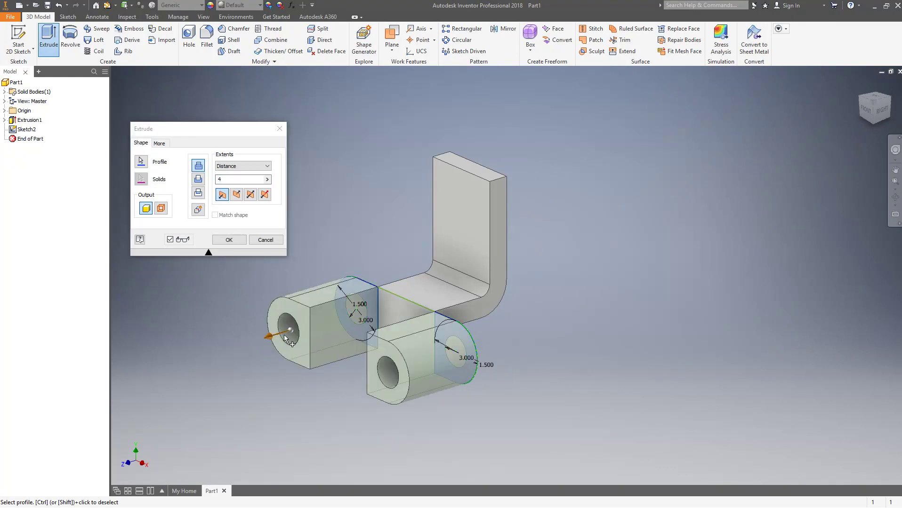
drag(273, 338, 537, 335)
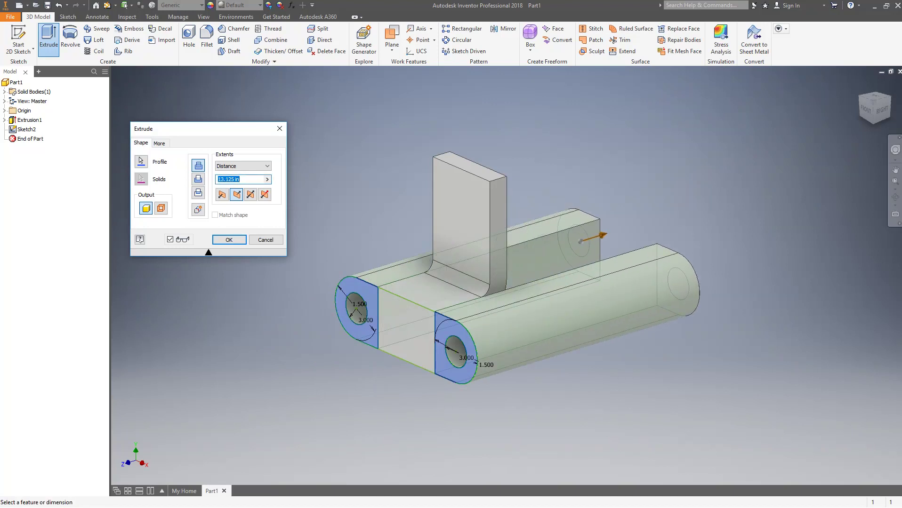
key(alt+Tab)
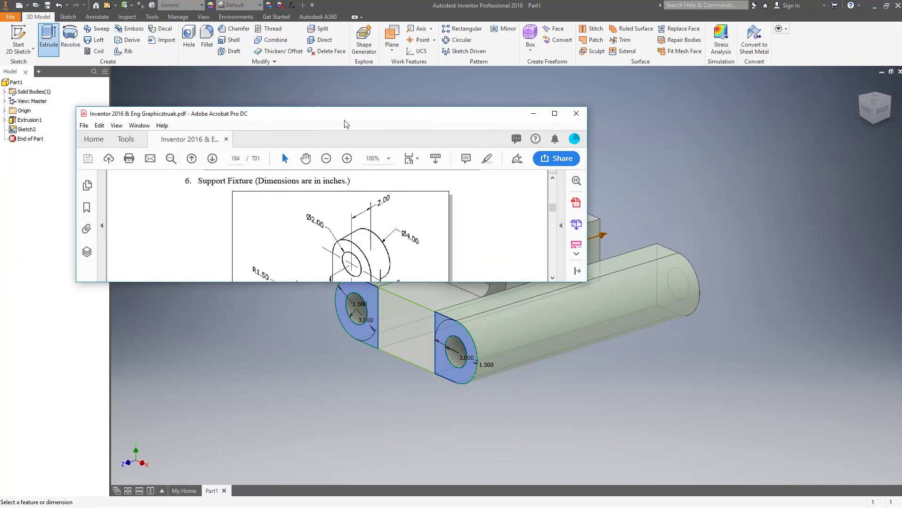
scroll(412, 262, down, 4)
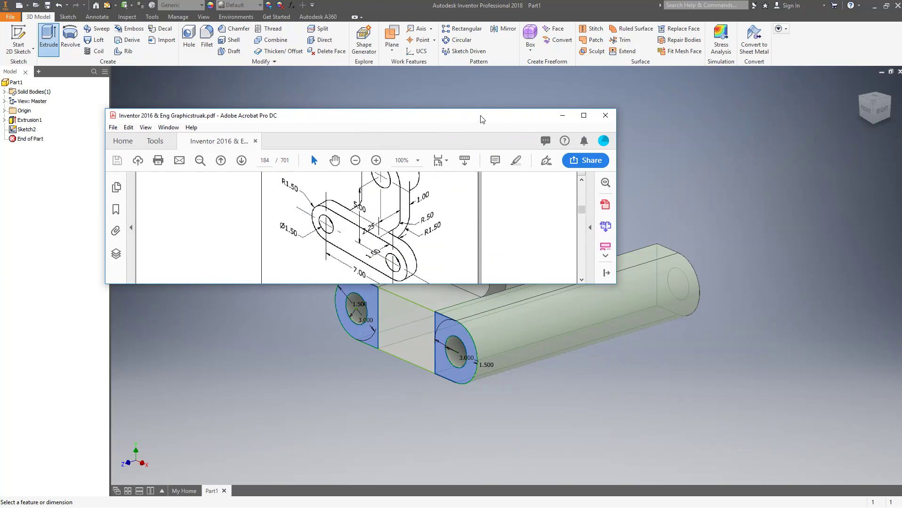
key(alt+Tab)
click(231, 183)
text(1)
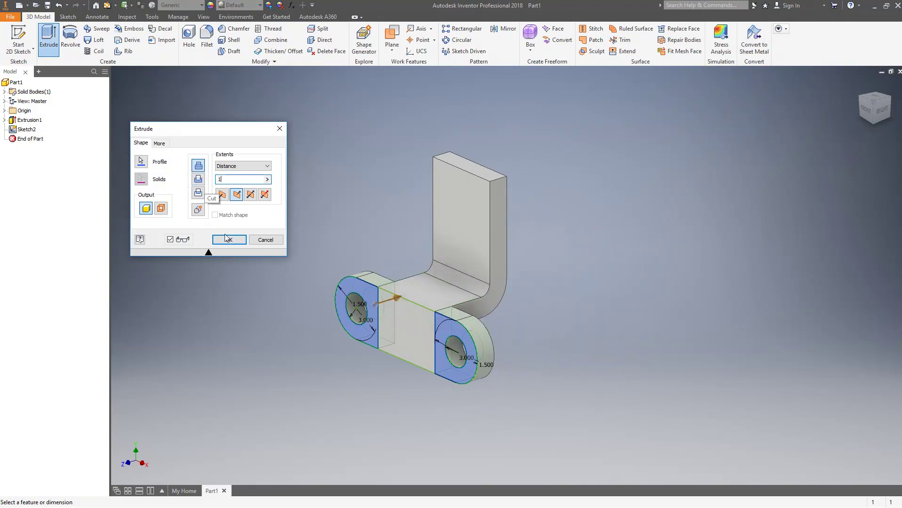